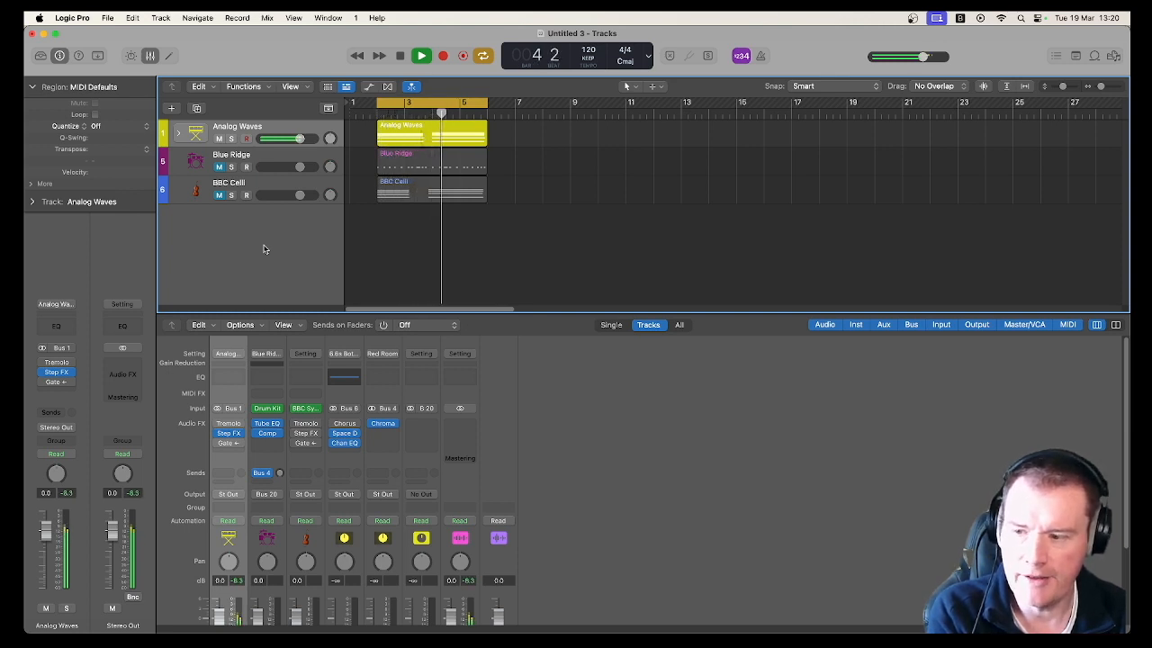
- Audition the looped section of the Analog Waves track with Step FX bypassed and the Noise Gate enabled
{"action": "key", "text": "space"}
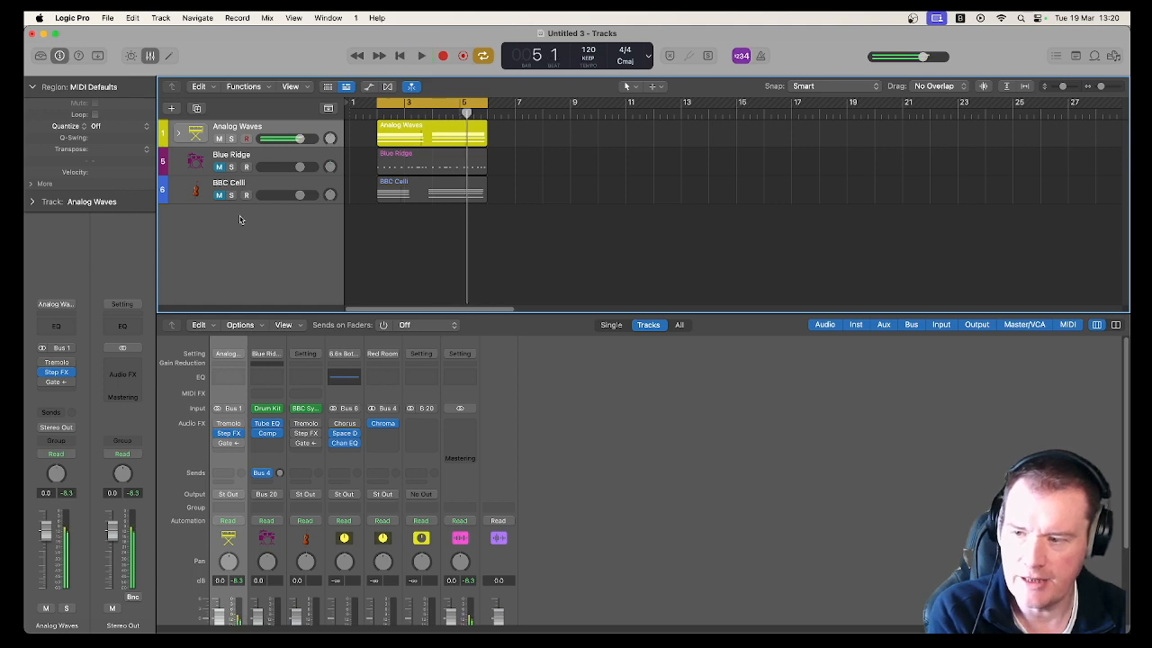
{"action": "left_click", "coordinate": [219, 139]}
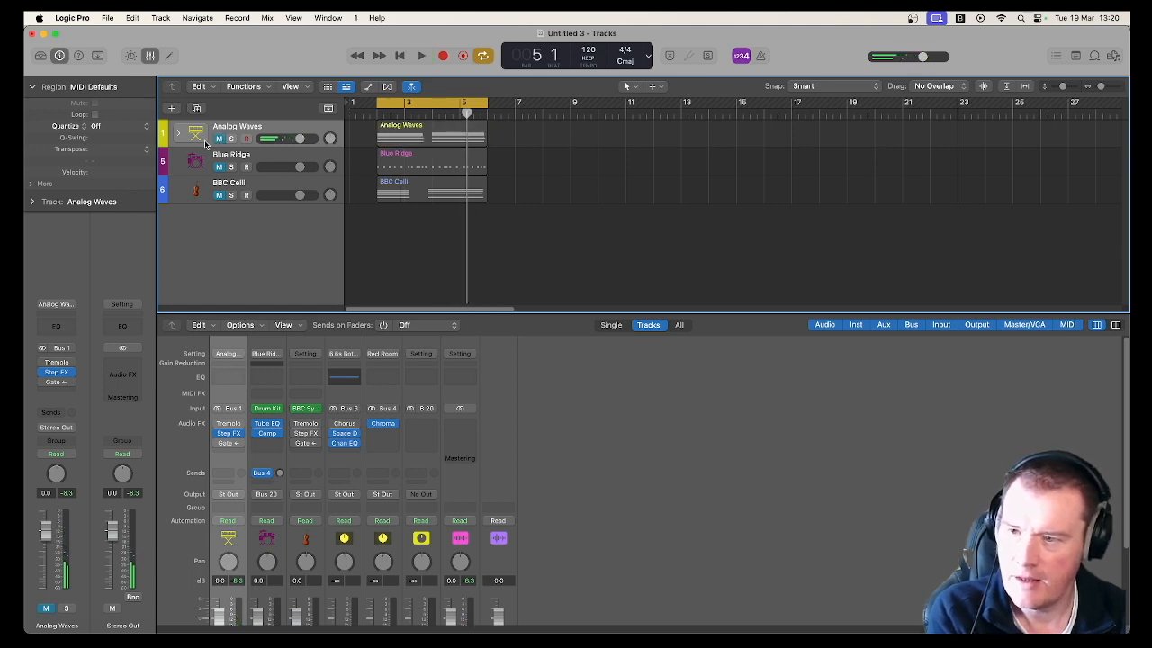
{"action": "left_click", "coordinate": [218, 139]}
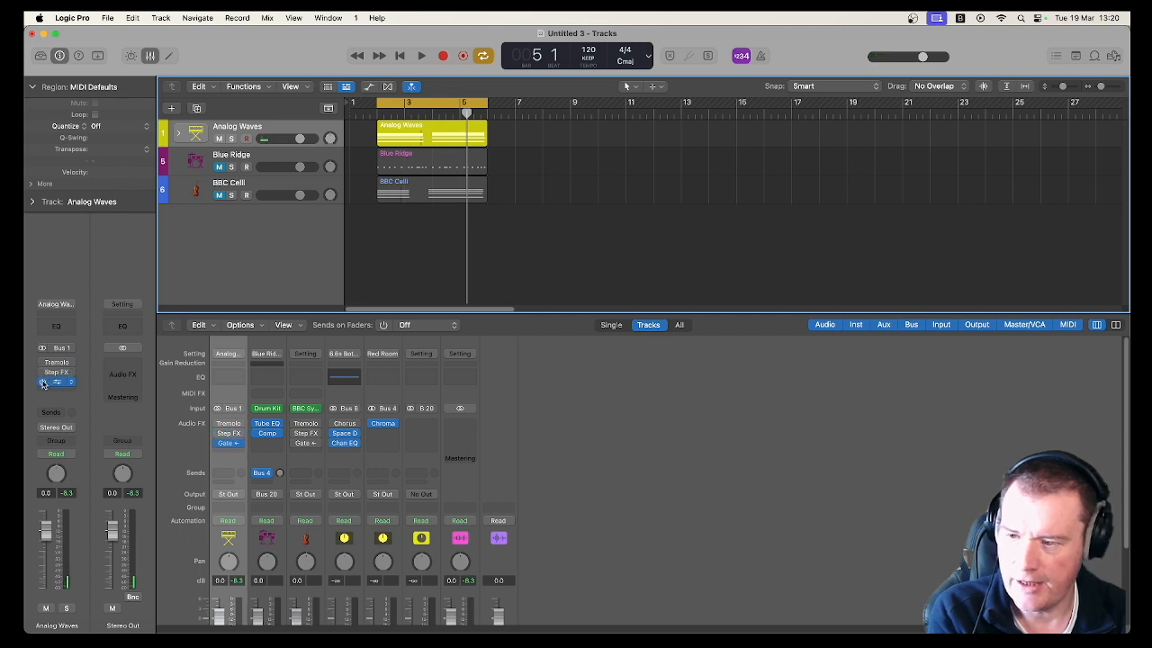
{"action": "key", "text": "space"}
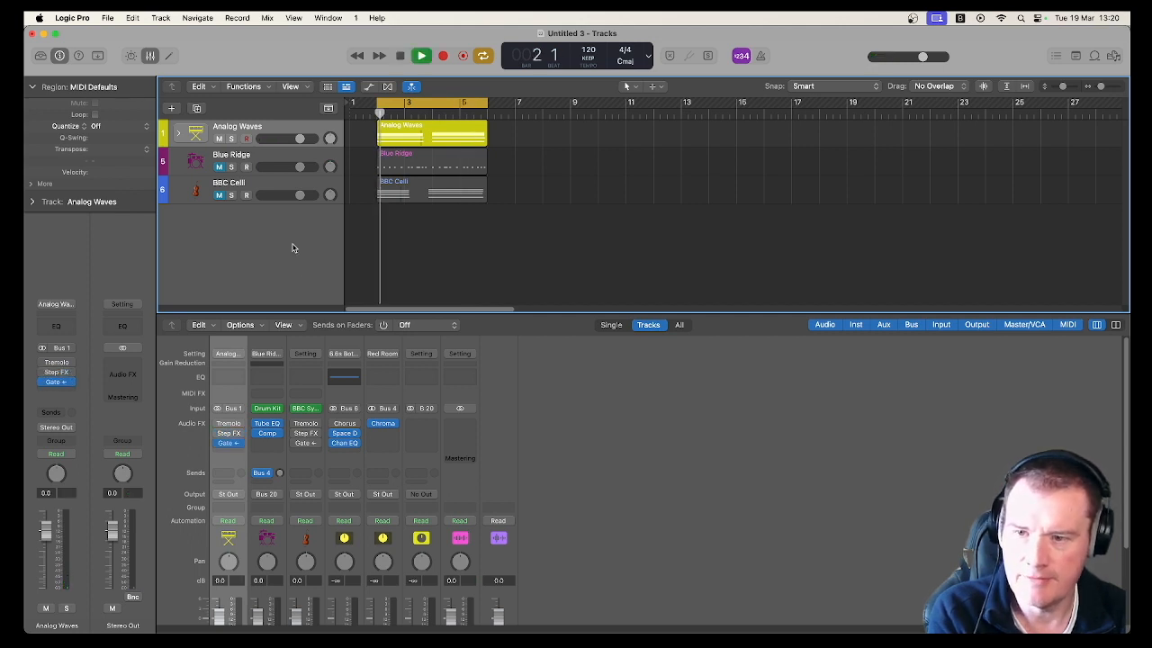
{"action": "key", "text": "v"}
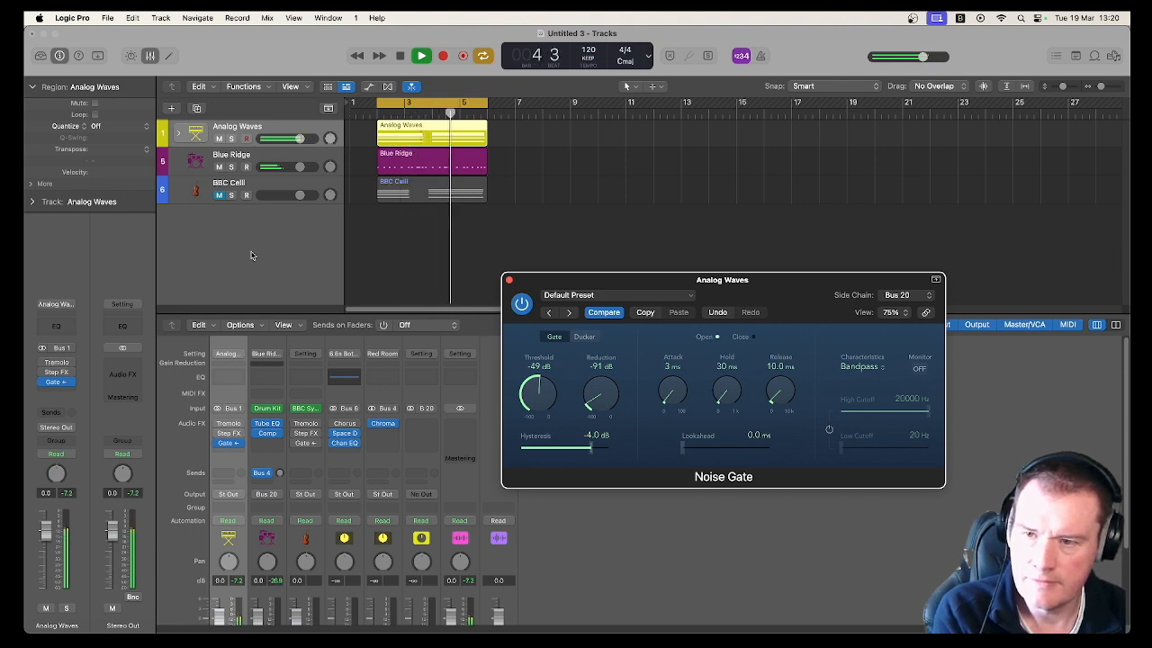
{"action": "left_click", "coordinate": [401, 55]}
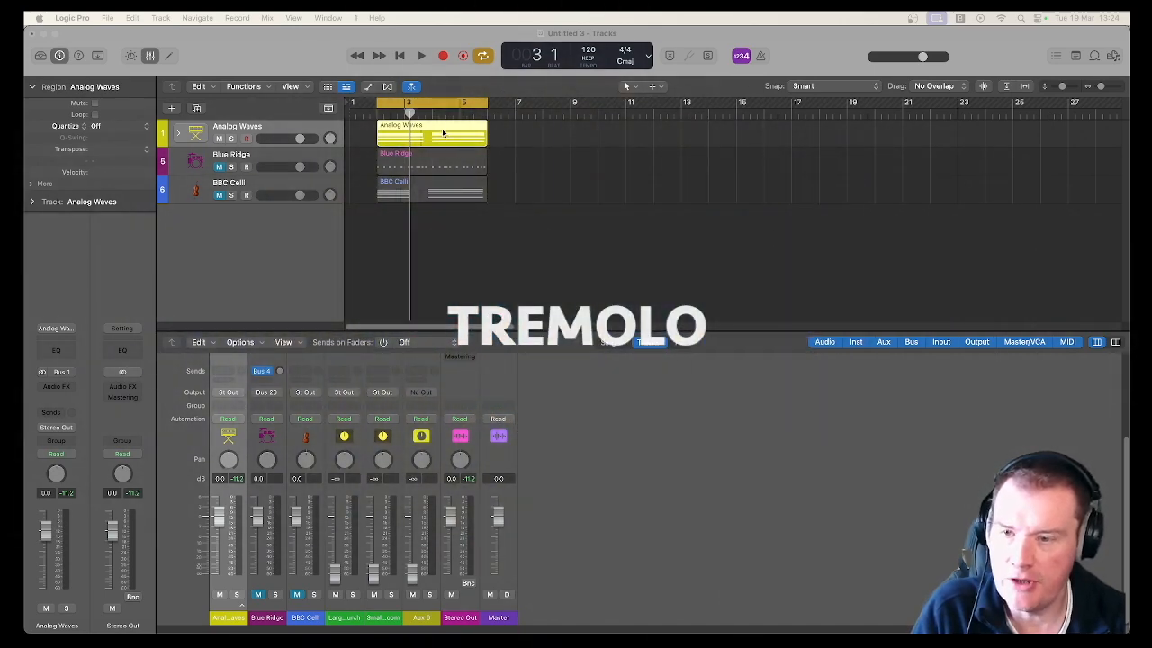
- Inspect the Analog Waves patch in the sound library and the track stack's subtracks, and play the sound without effects
{"action": "left_click", "coordinate": [41, 56]}
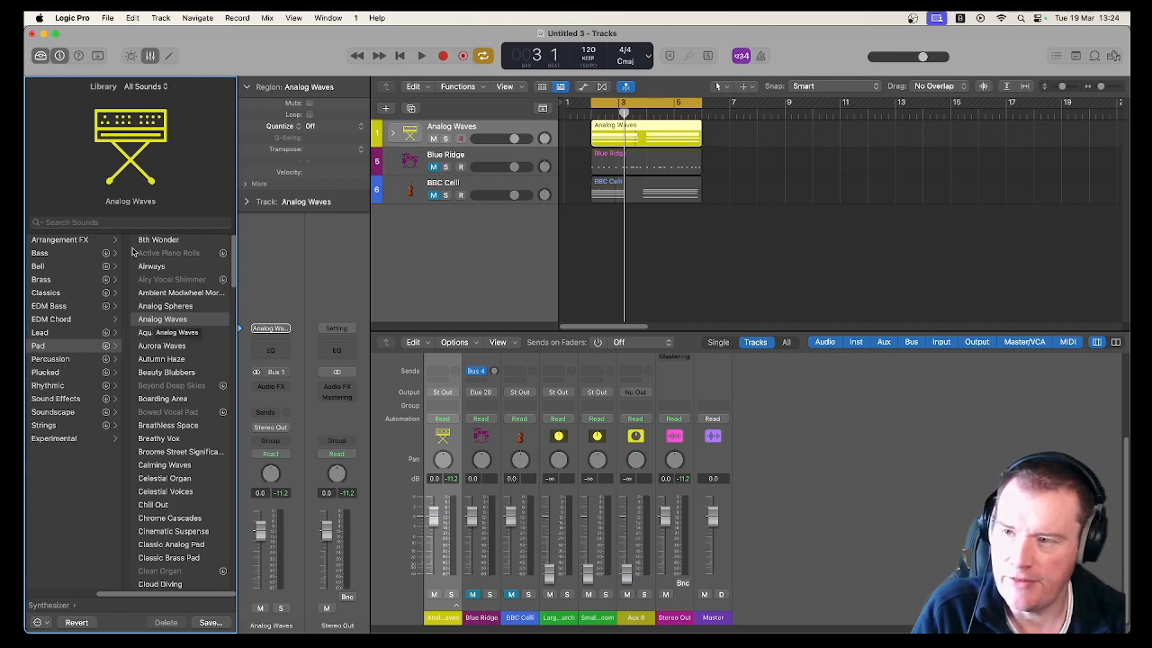
{"action": "left_click", "coordinate": [41, 56]}
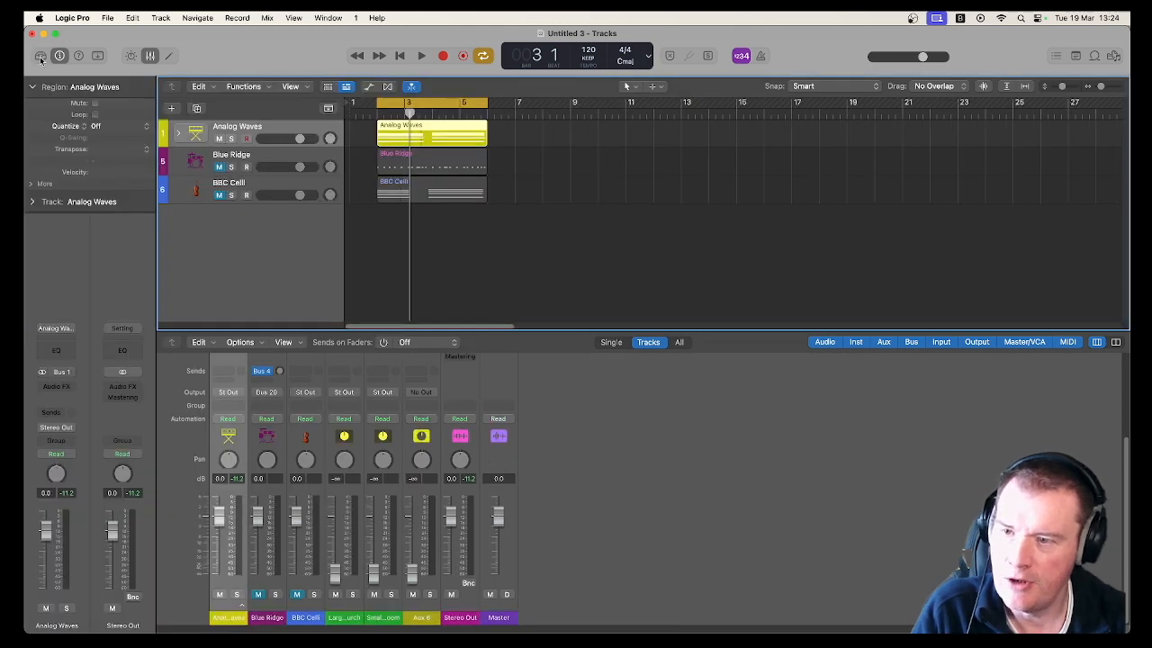
{"action": "left_click", "coordinate": [178, 137]}
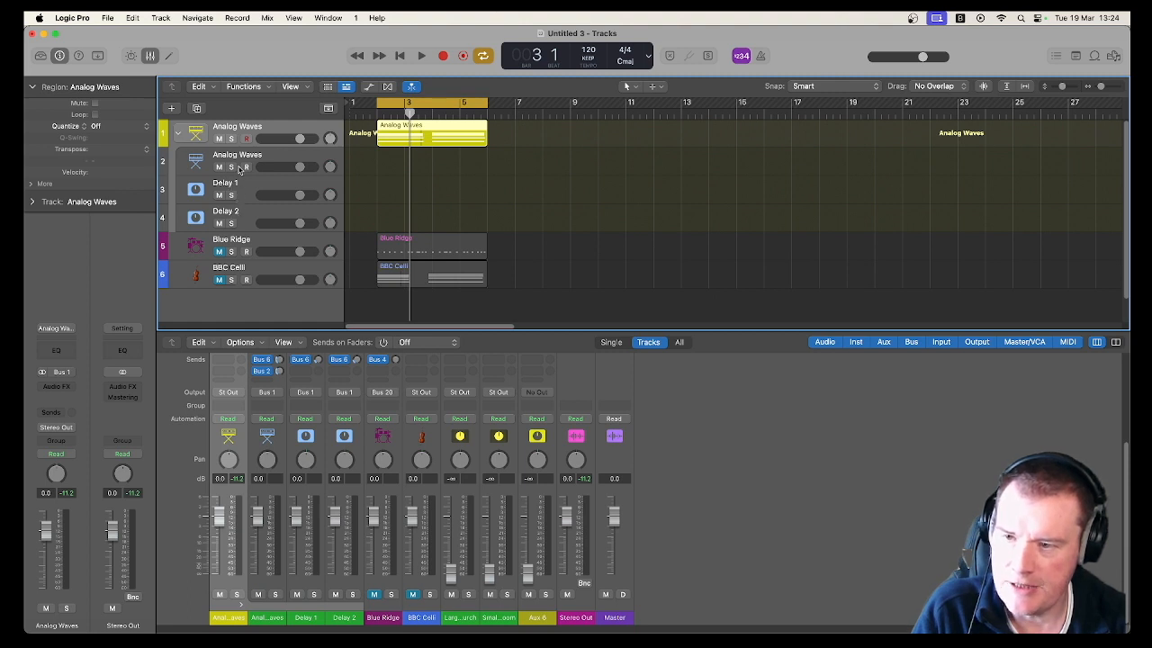
{"action": "left_click", "coordinate": [178, 137]}
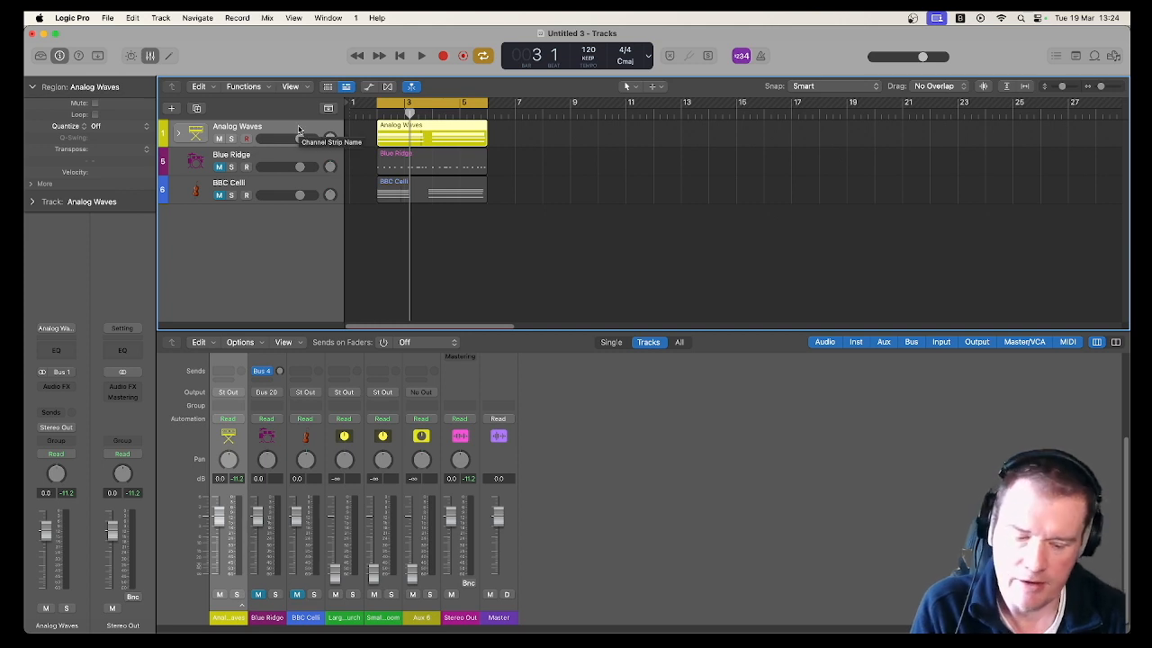
{"action": "key", "text": "space"}
{"action": "key", "text": "space"}
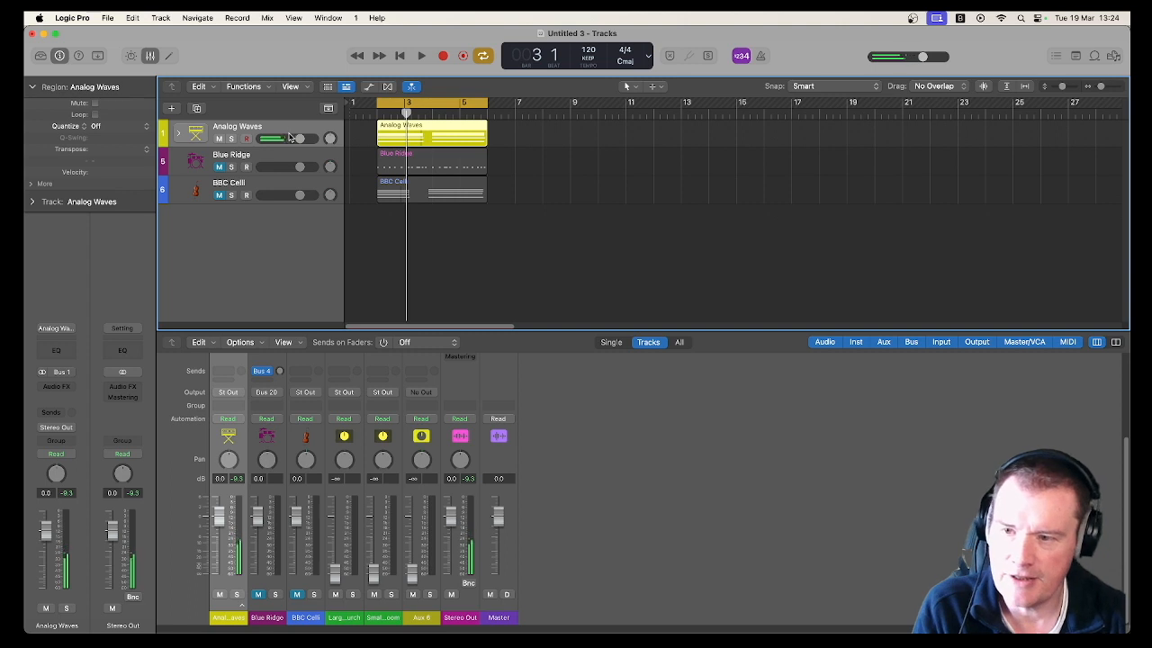
- Insert the Tremolo modulation effect on the Analog Waves track and audition its default preset
{"action": "left_click", "coordinate": [61, 387]}
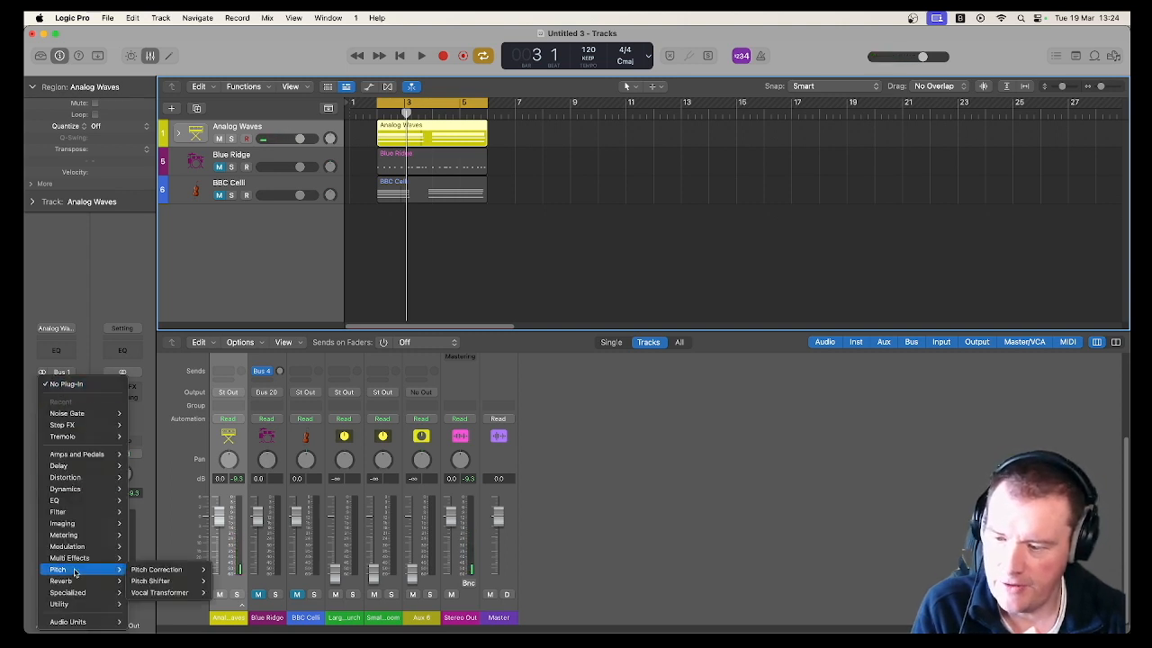
{"action": "mouse_move", "coordinate": [95, 548]}
{"action": "mouse_move", "coordinate": [187, 622]}
{"action": "left_click", "coordinate": [224, 612]}
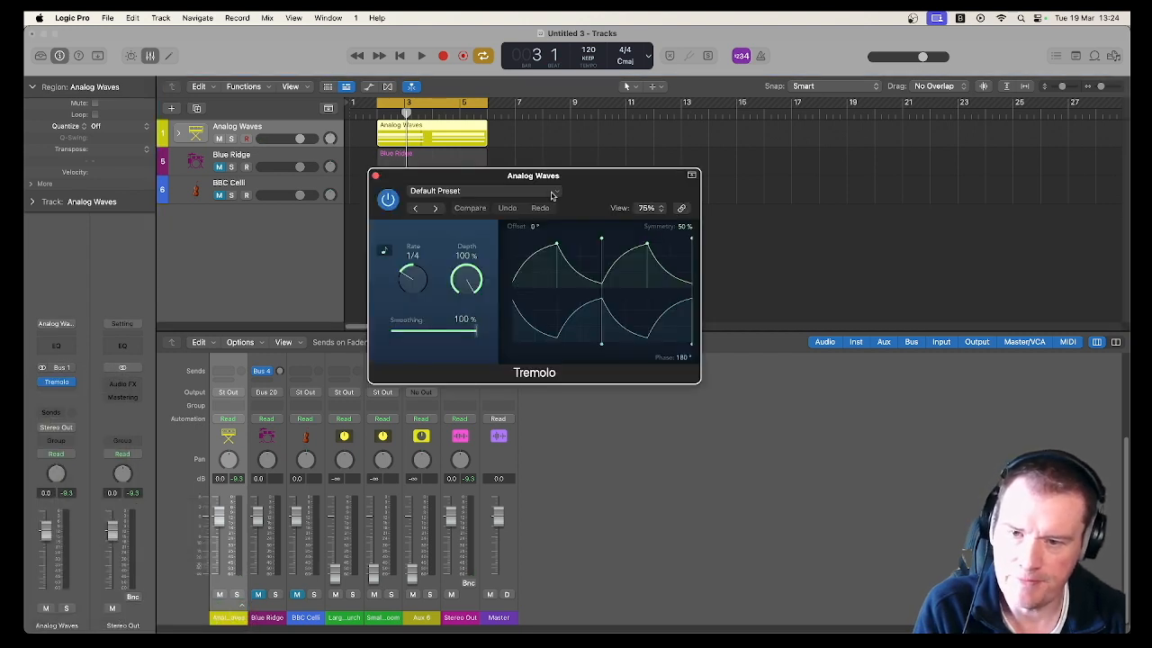
{"action": "left_click_drag", "start_coordinate": [545, 184], "coordinate": [534, 242]}
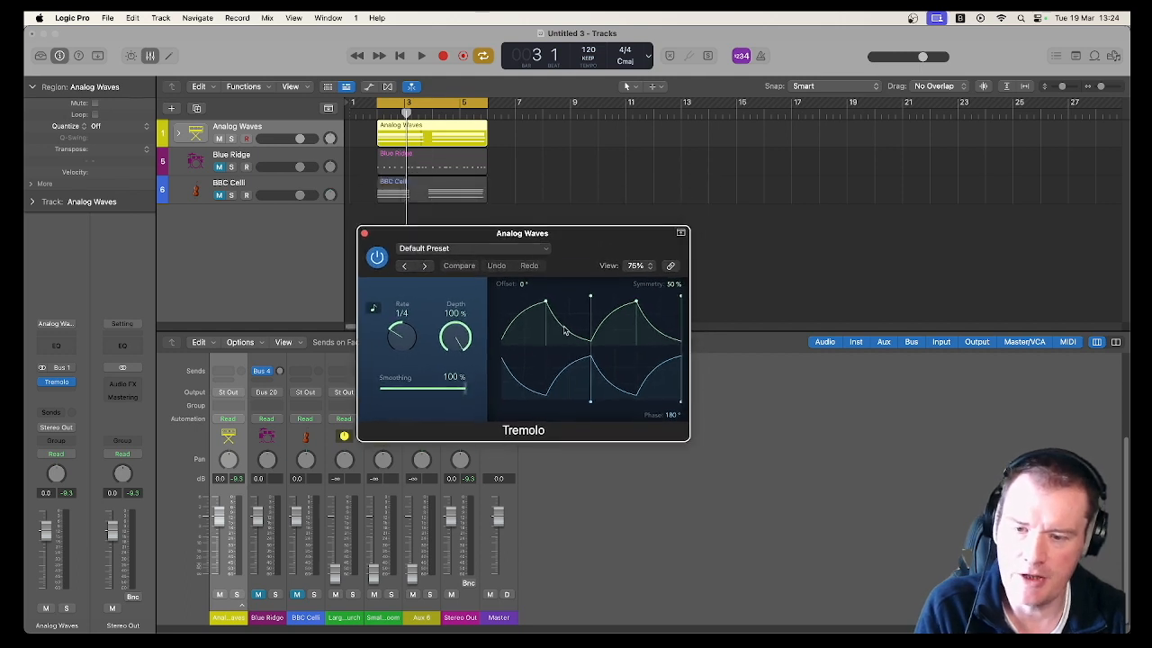
{"action": "key", "text": "space"}
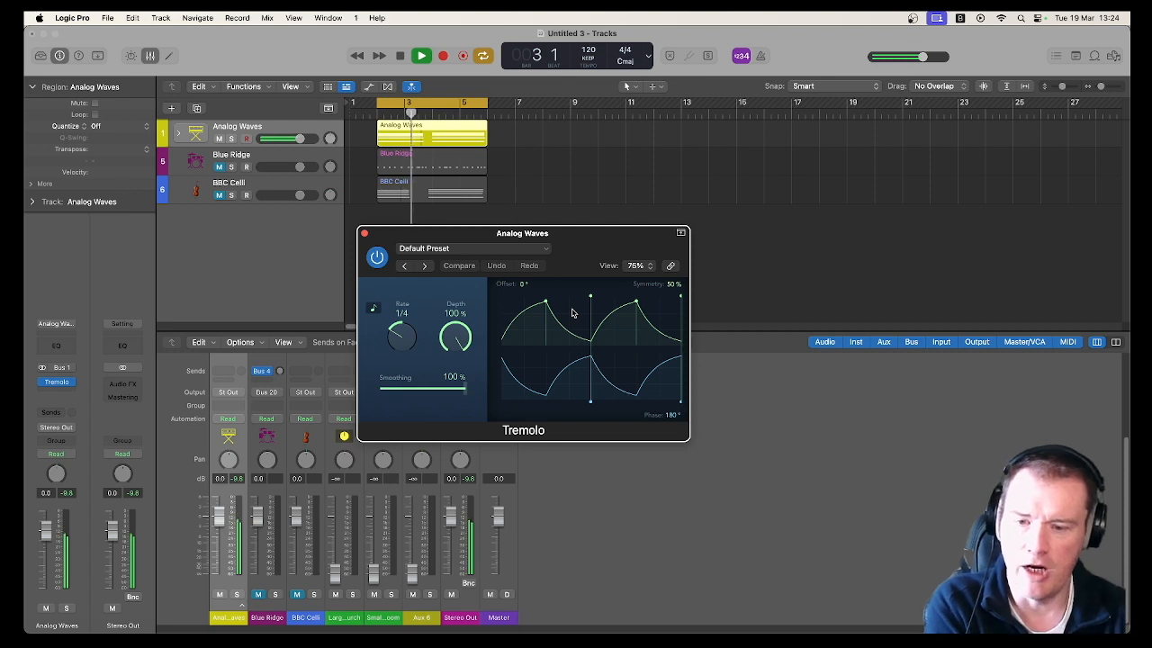
{"action": "key", "text": "space"}
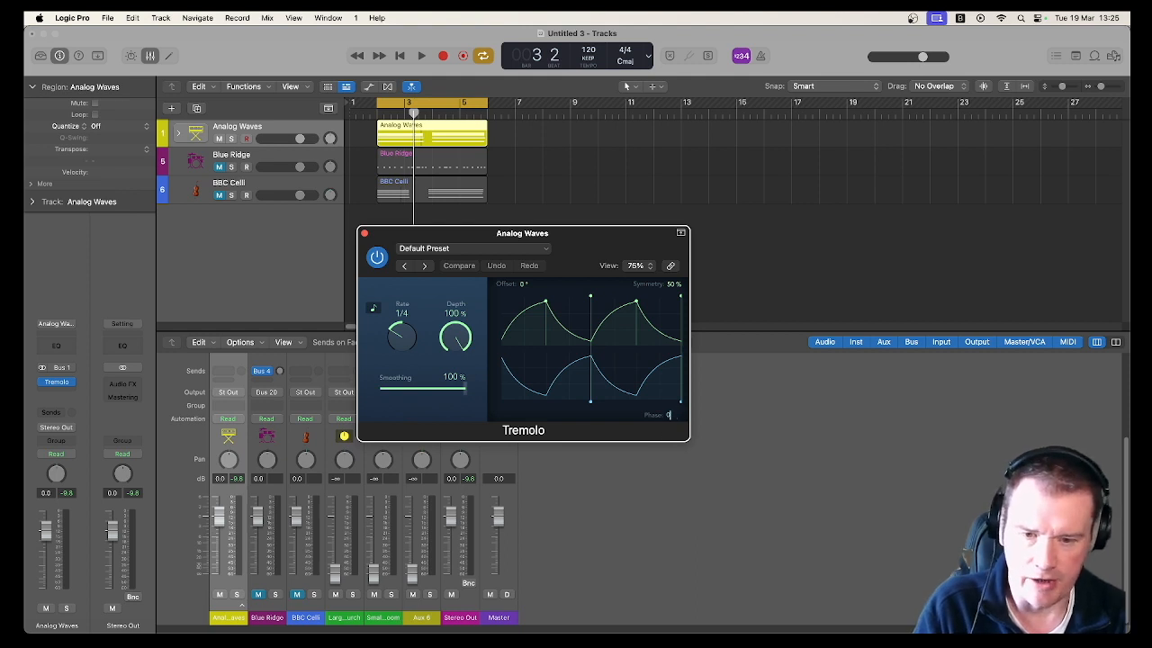
- Set the Tremolo's phase to 0° and its symmetry to 4%, and audition the modulation
{"action": "key", "text": "Return"}
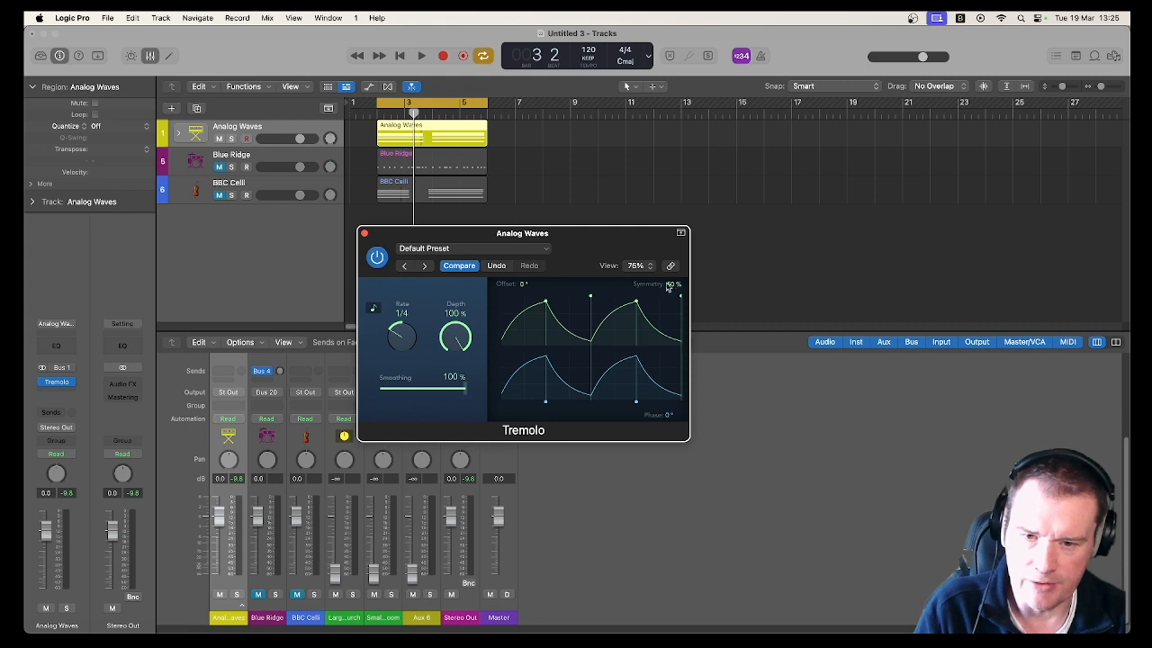
{"action": "left_click_drag", "start_coordinate": [673, 286], "coordinate": [673, 329]}
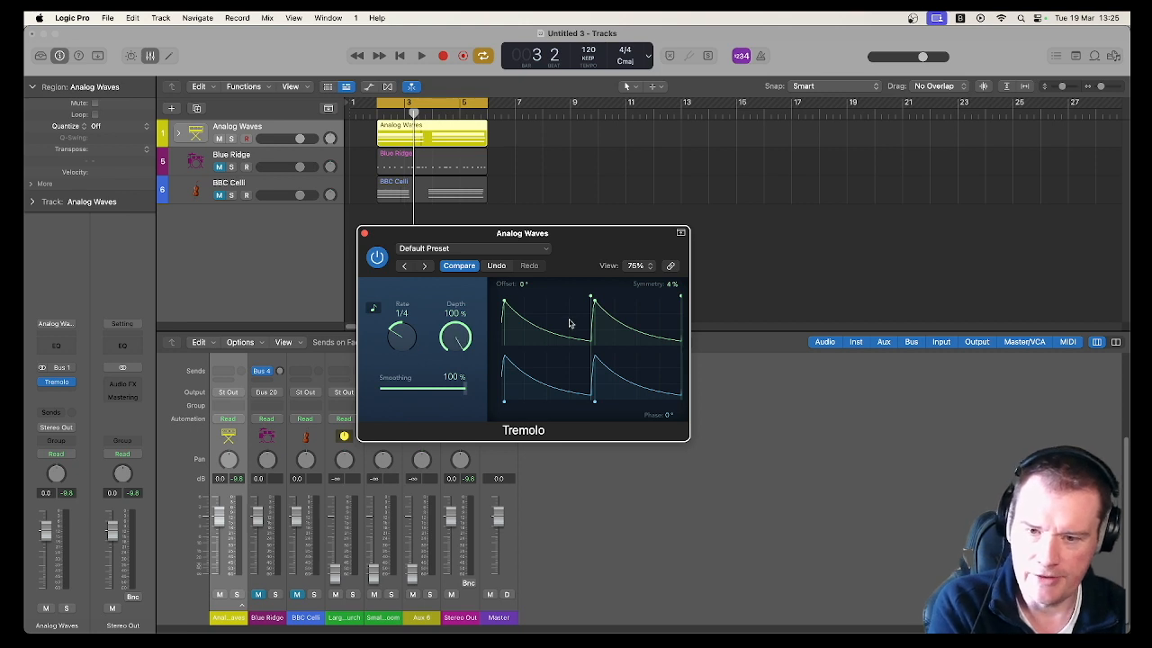
{"action": "key", "text": "space"}
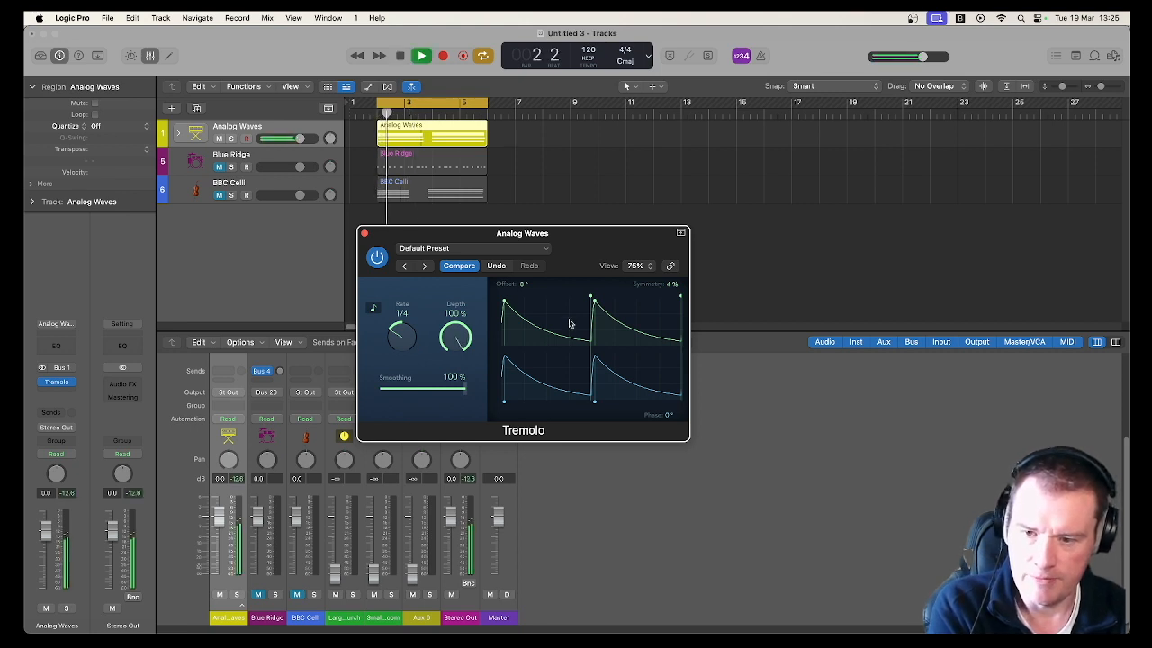
{"action": "key", "text": "space"}
- Set the Tremolo's rate to 1/8, and reduce depth to 87% and smoothing to about 69% while the loop plays
{"action": "left_click_drag", "start_coordinate": [402, 340], "coordinate": [402, 338]}
{"action": "key", "text": "space"}
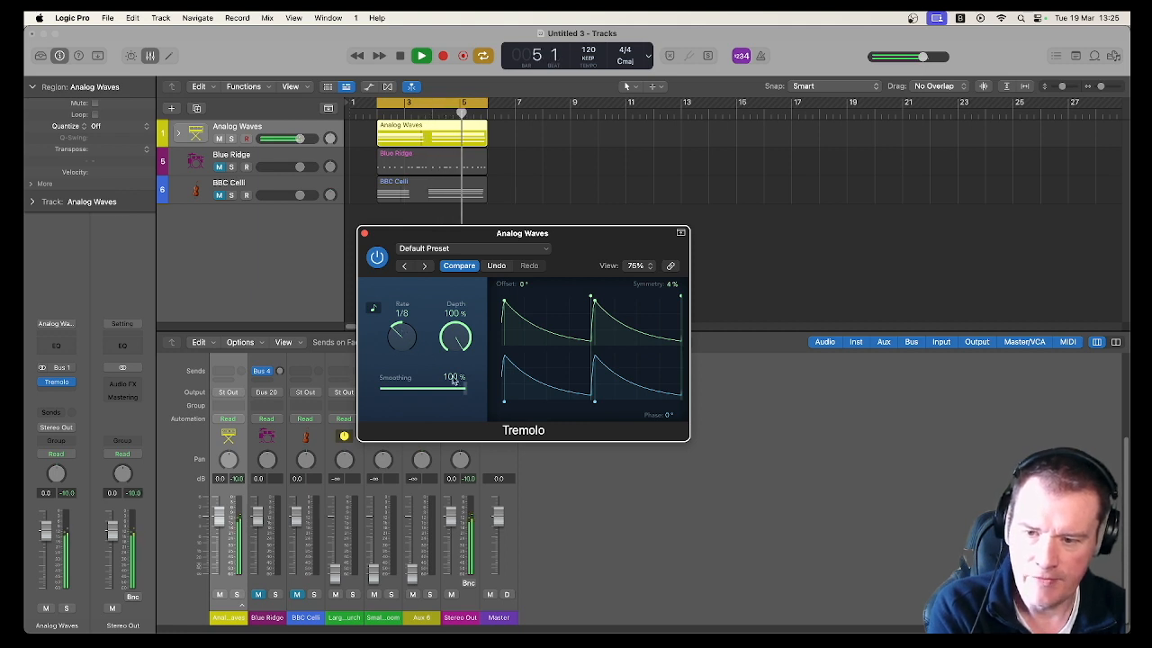
{"action": "mouse_move", "coordinate": [466, 390]}
{"action": "left_mouse_down"}
{"action": "mouse_move", "coordinate": [423, 390]}
{"action": "mouse_move", "coordinate": [444, 389]}
{"action": "left_mouse_up"}
{"action": "left_click_drag", "start_coordinate": [455, 337], "coordinate": [439, 395]}
{"action": "left_click_drag", "start_coordinate": [461, 342], "coordinate": [460, 325]}
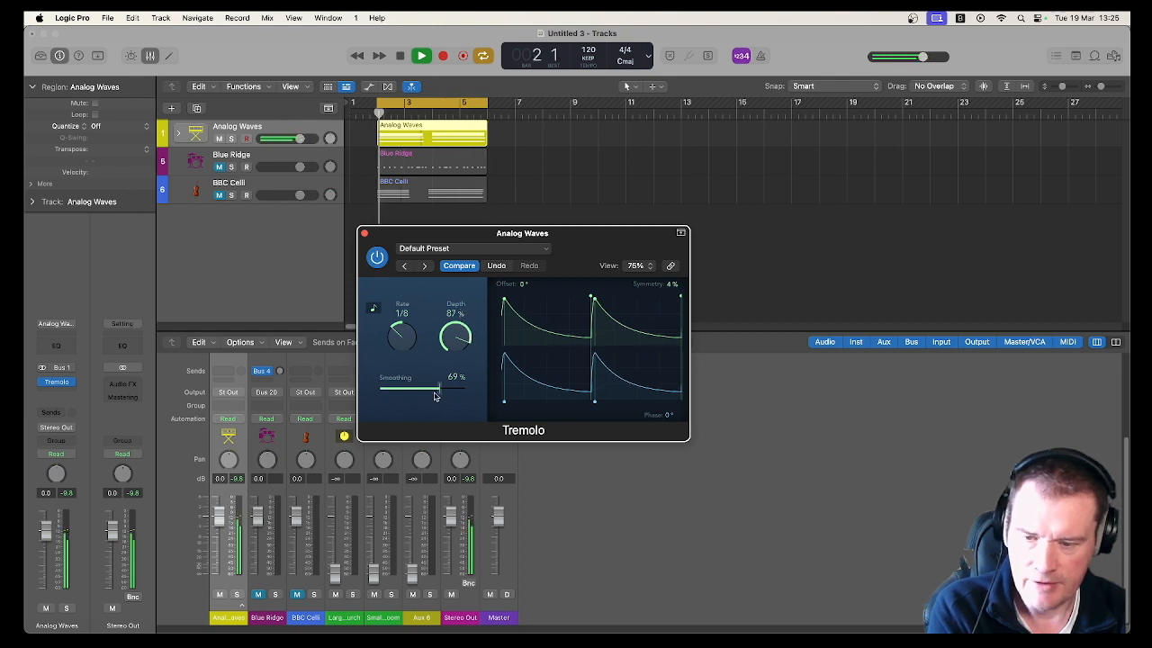
{"action": "left_click_drag", "start_coordinate": [439, 396], "coordinate": [433, 393]}
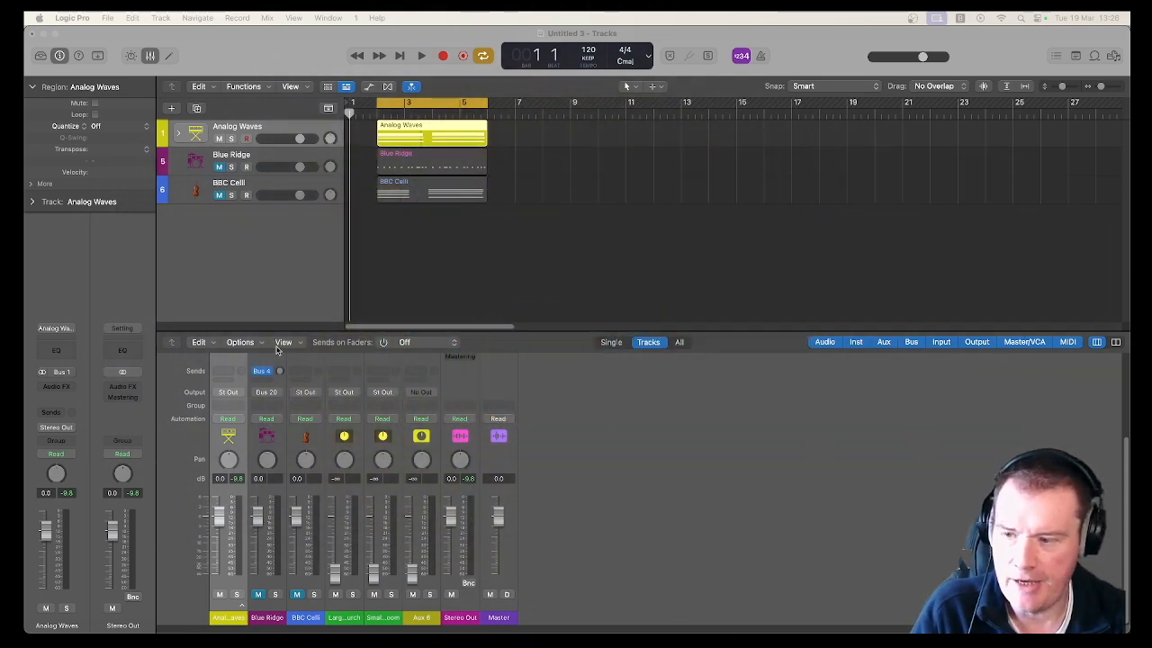
- Insert a stereo Step FX multi-effect on the Analog Waves track and audition its default preset
{"action": "left_click", "coordinate": [64, 387]}
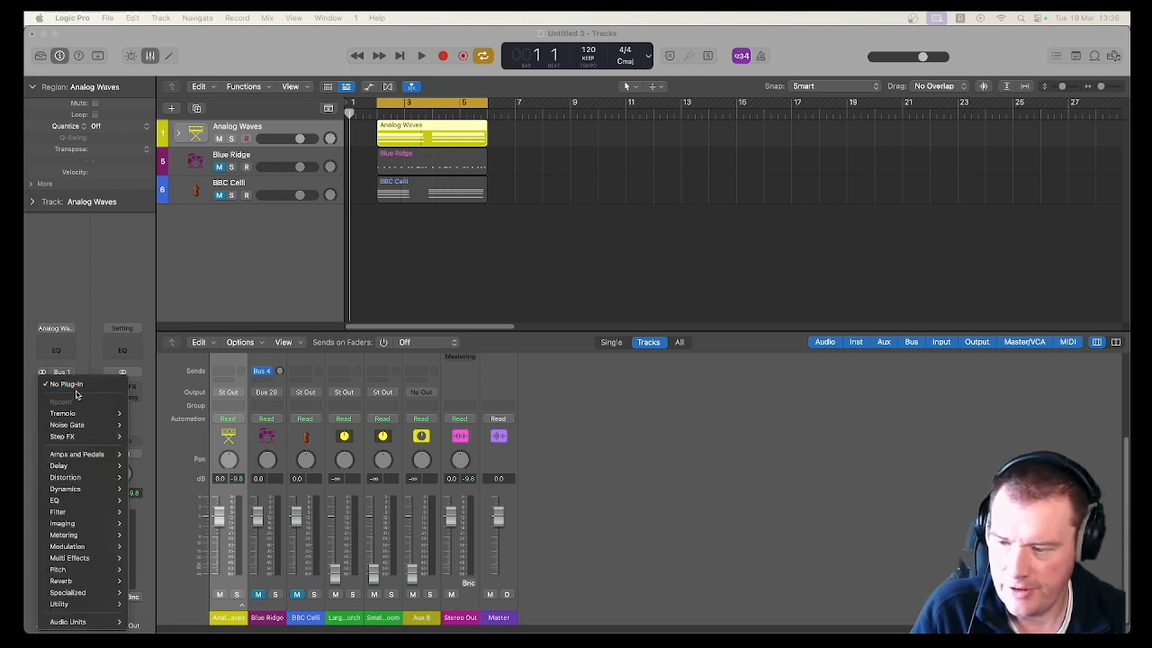
{"action": "mouse_move", "coordinate": [106, 558]}
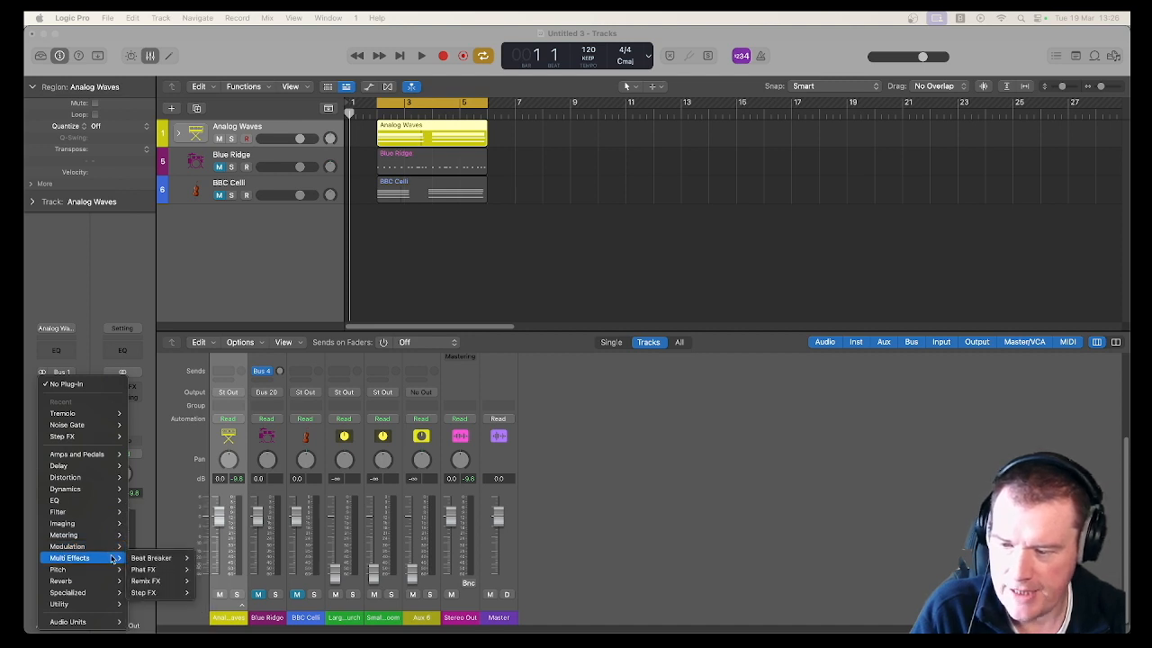
{"action": "mouse_move", "coordinate": [167, 597]}
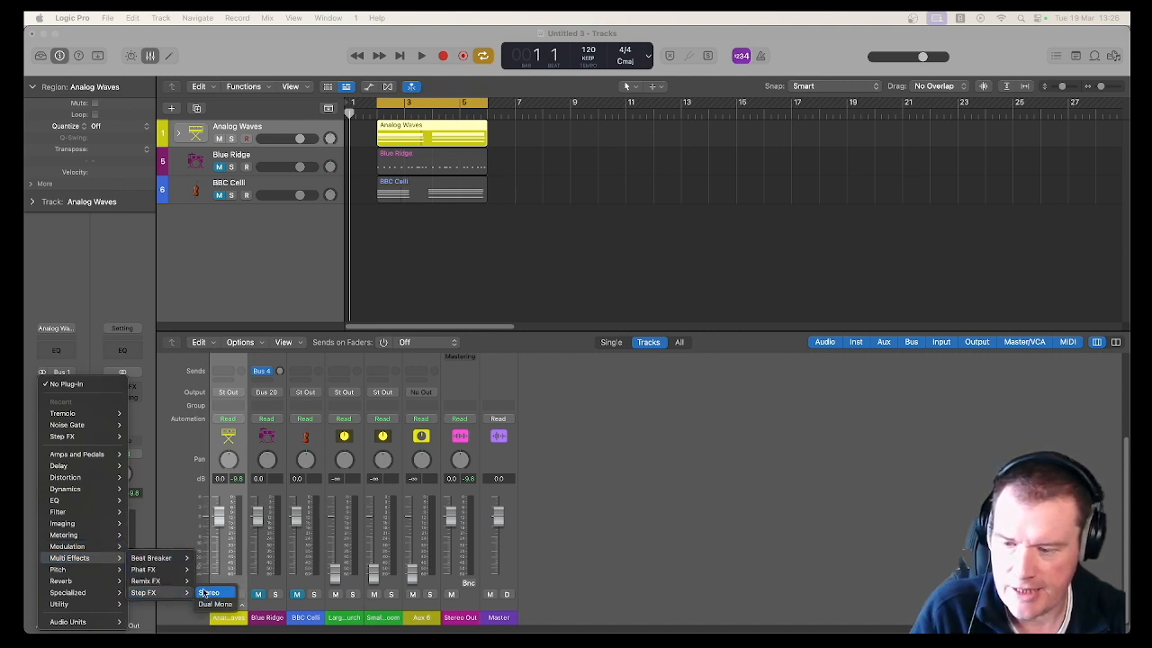
{"action": "left_click", "coordinate": [207, 593]}
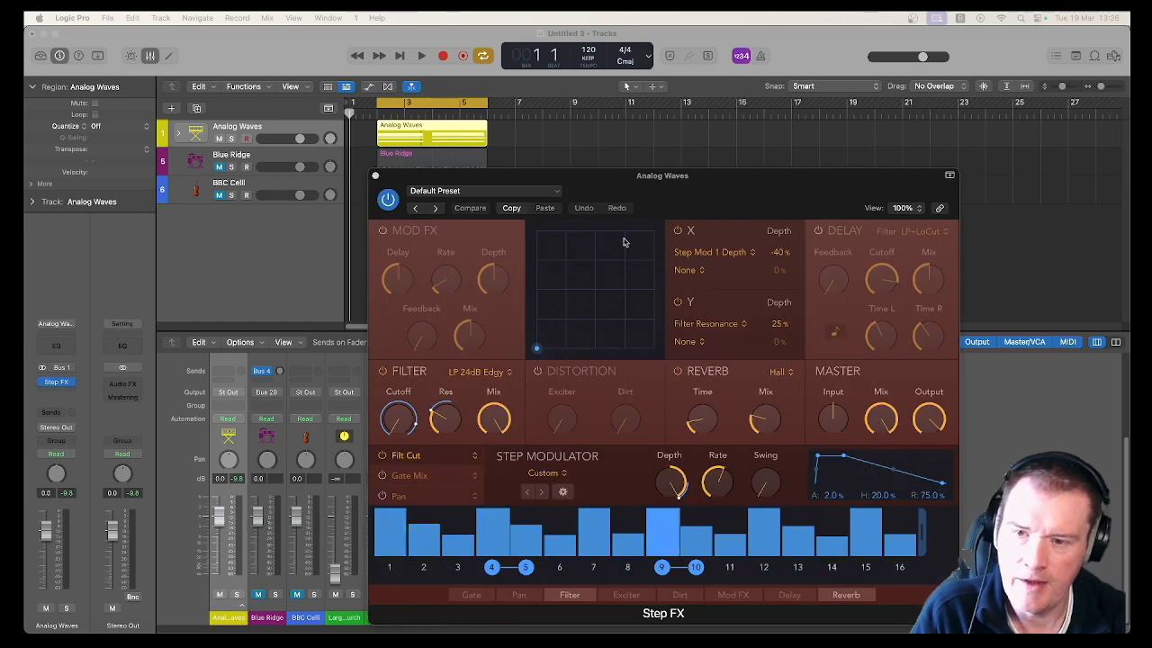
{"action": "left_click_drag", "start_coordinate": [604, 191], "coordinate": [566, 186]}
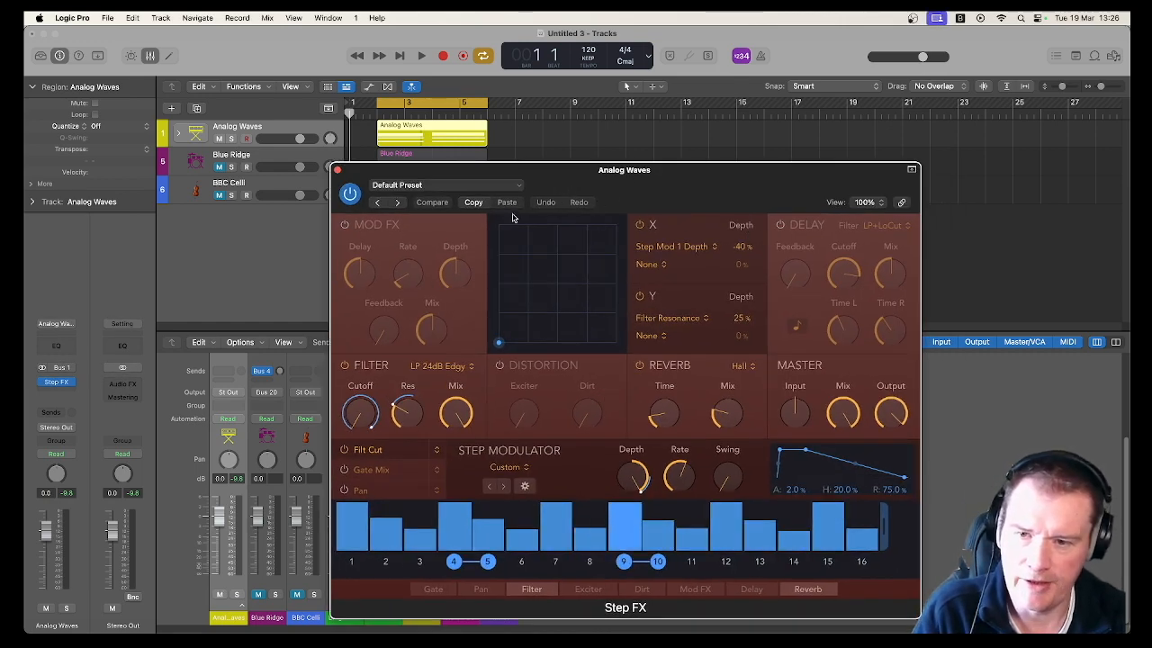
{"action": "key", "text": "space"}
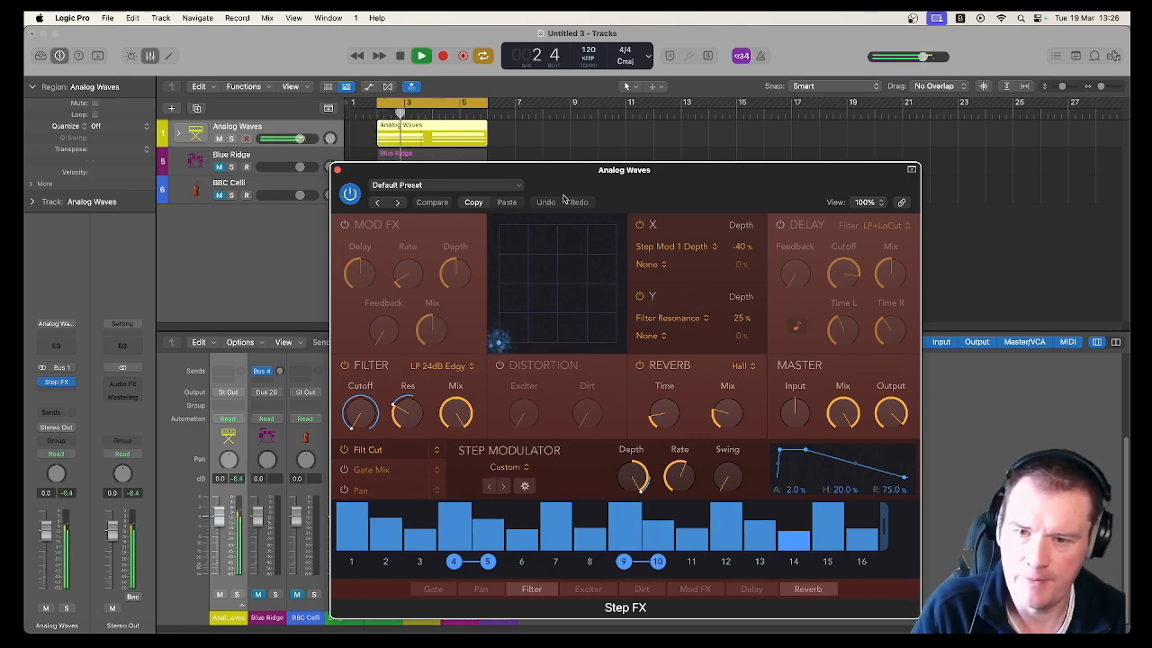
{"action": "key", "text": "space"}
- Load the Bubbling Shimmer preset from Step FX's Ambiences category and audition it on the loop
{"action": "left_click", "coordinate": [461, 192]}
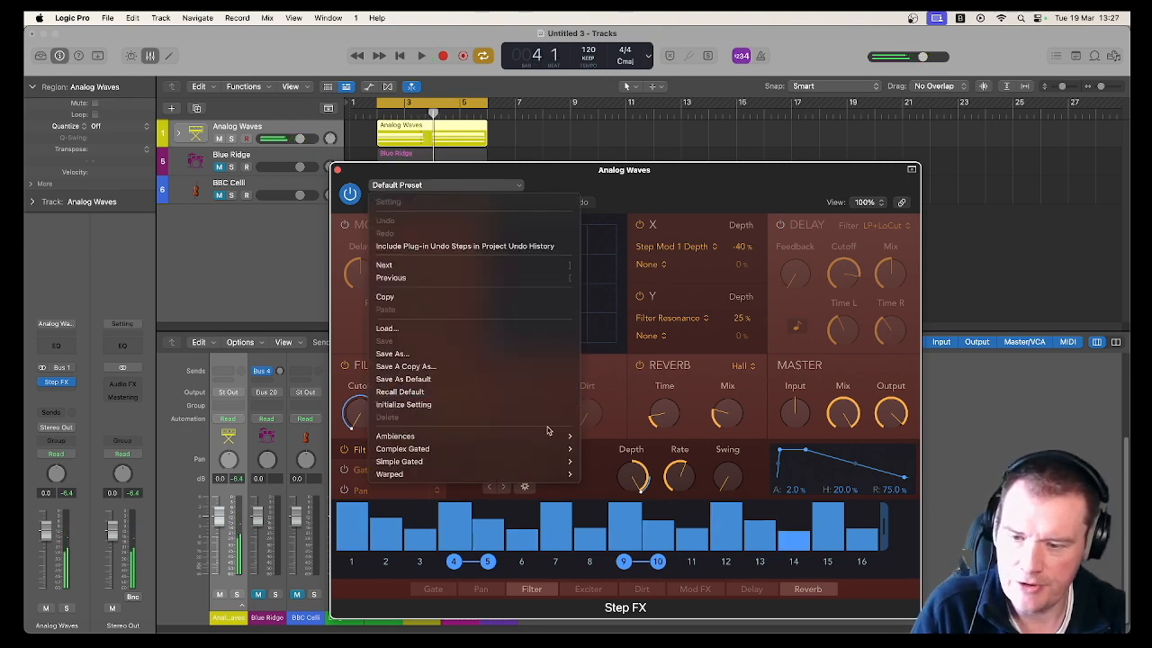
{"action": "mouse_move", "coordinate": [549, 436]}
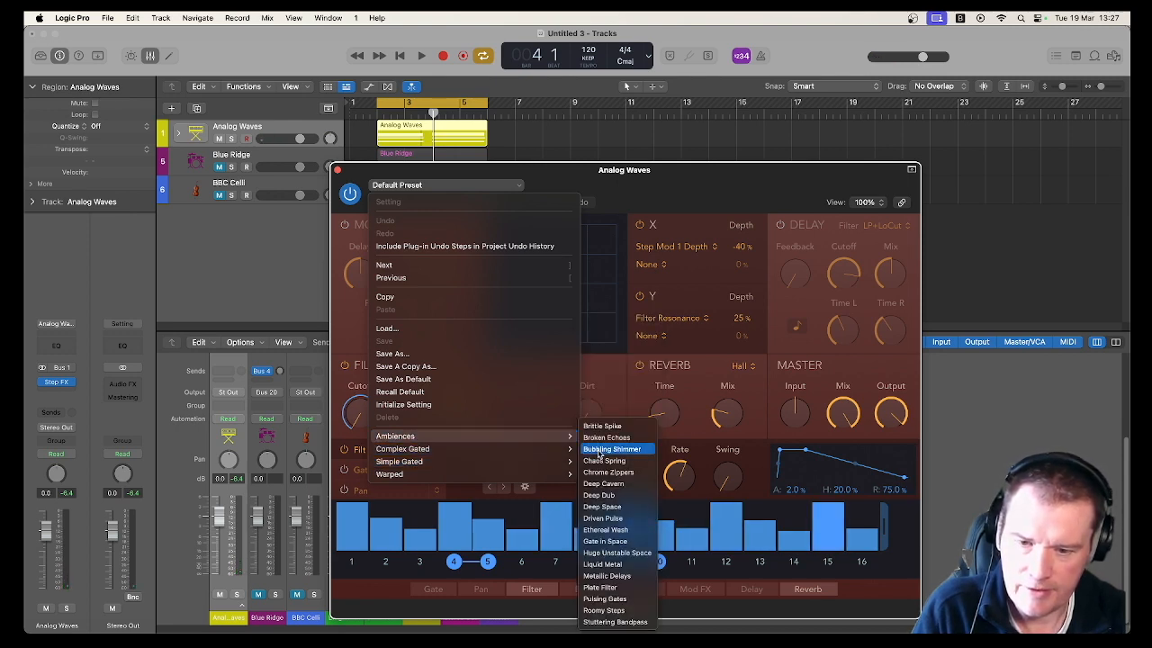
{"action": "key", "text": "Escape"}
{"action": "key", "text": "space"}
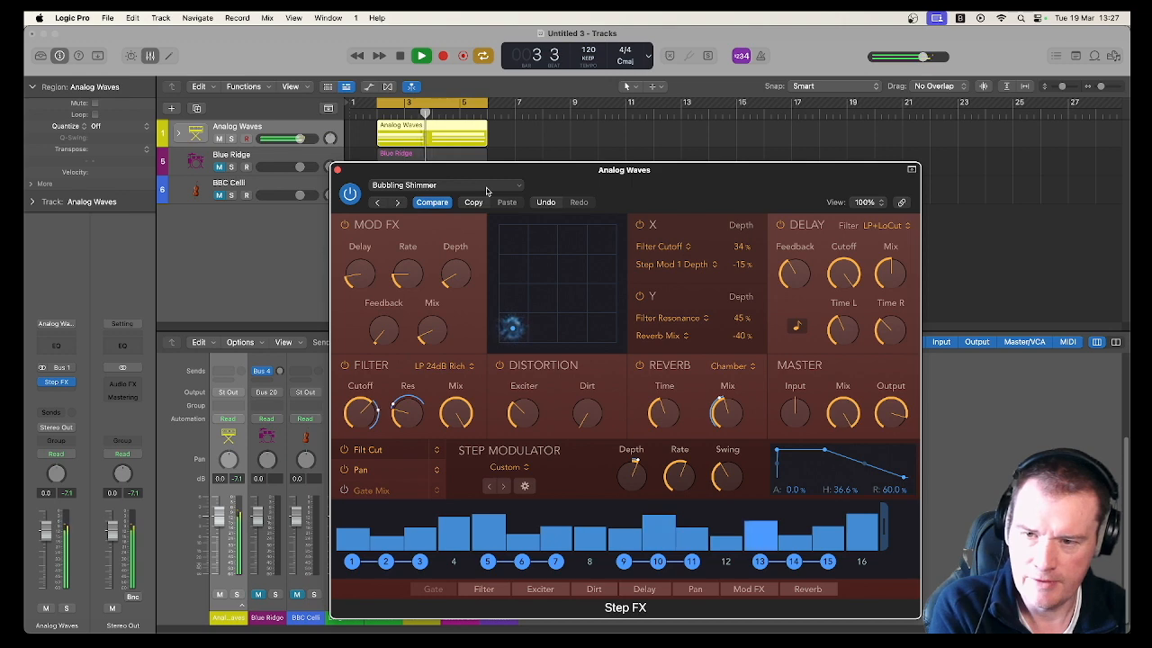
{"action": "key", "text": "space"}
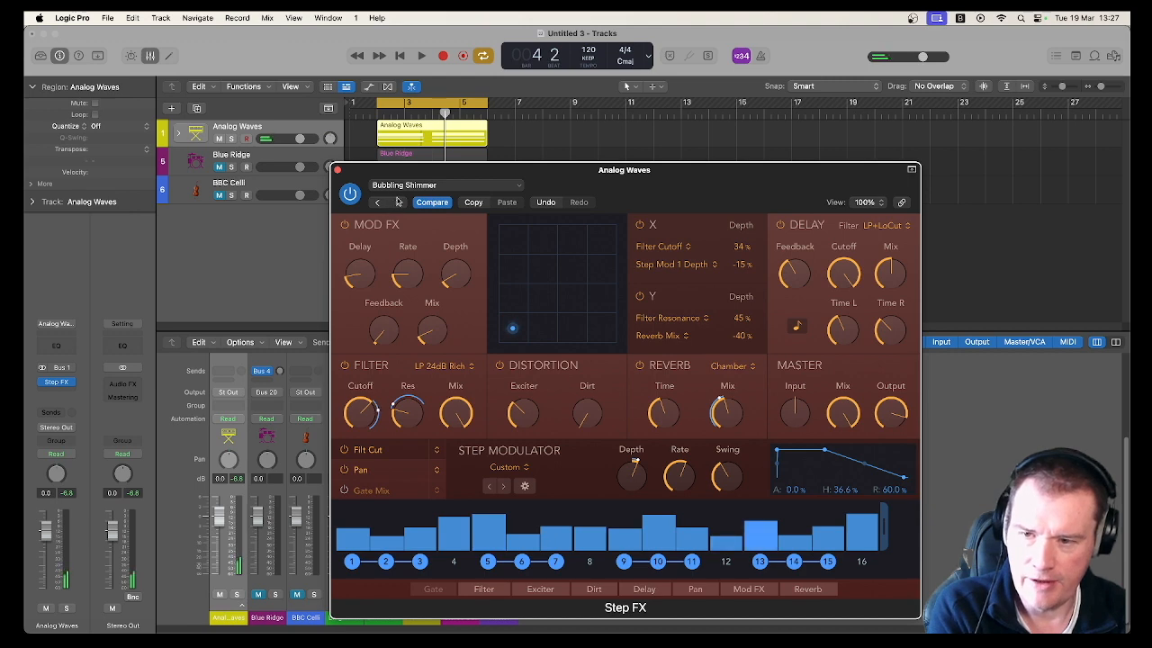
- Advance through the Step FX presets Chaos Spring and Chrome Zippers while auditioning them on the loop
{"action": "left_click", "coordinate": [397, 203]}
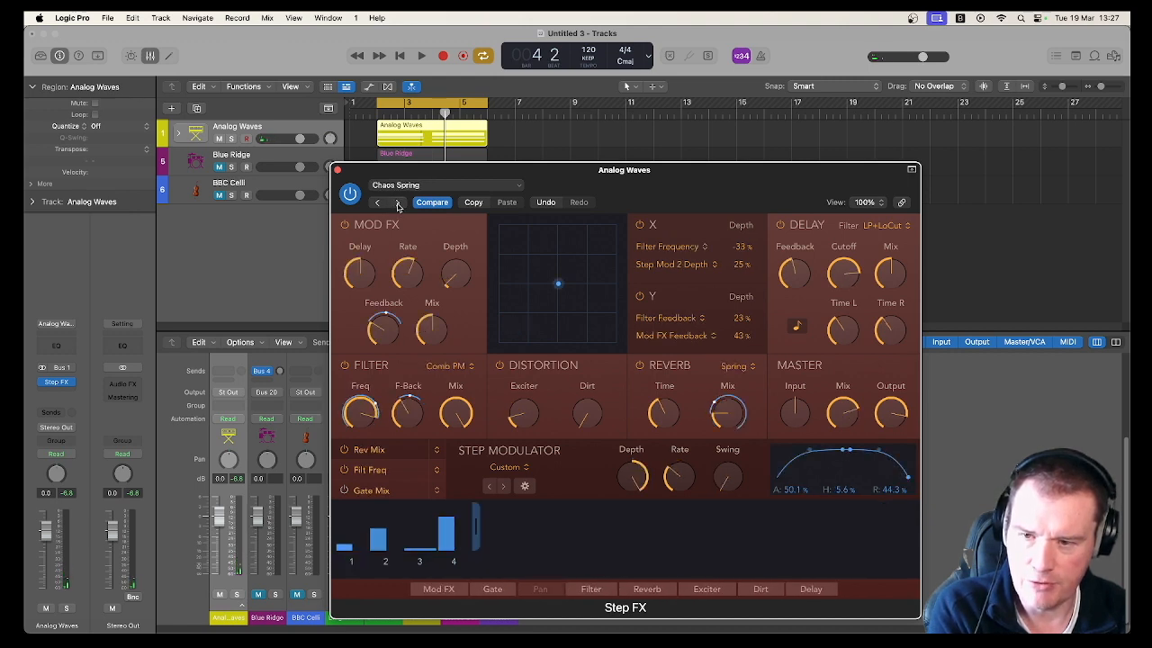
{"action": "key", "text": "space"}
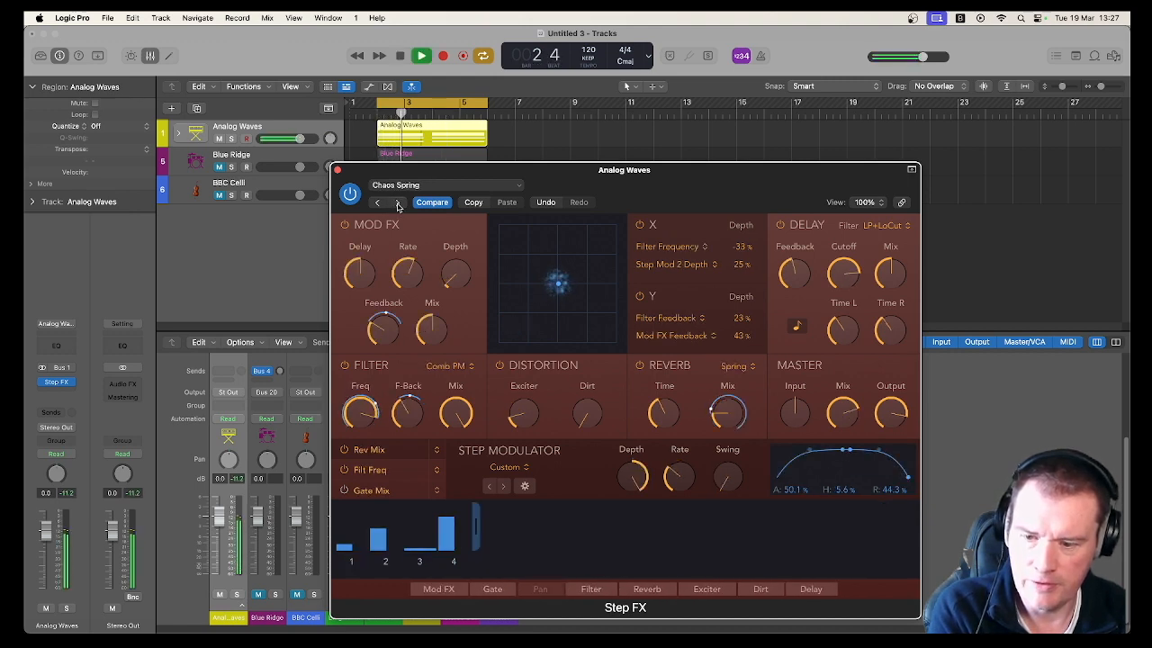
{"action": "left_click", "coordinate": [397, 203]}
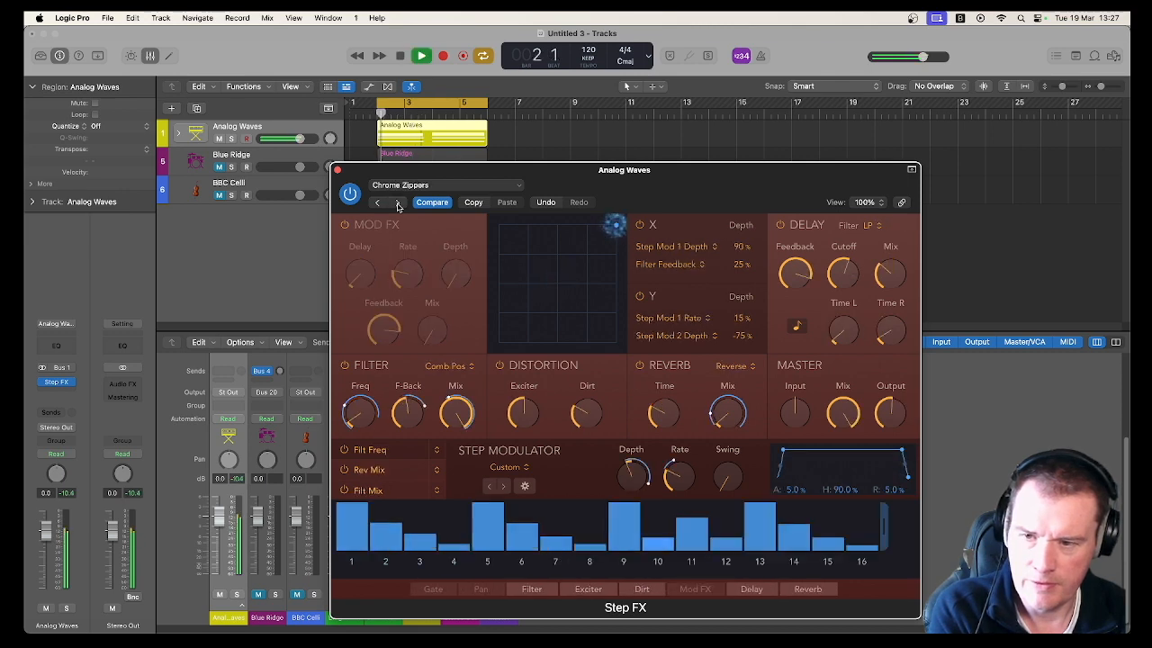
- Advance through the Step FX presets Deep Cavern, Deep Dub and Deep Space while auditioning them on the loop
{"action": "left_click", "coordinate": [397, 202]}
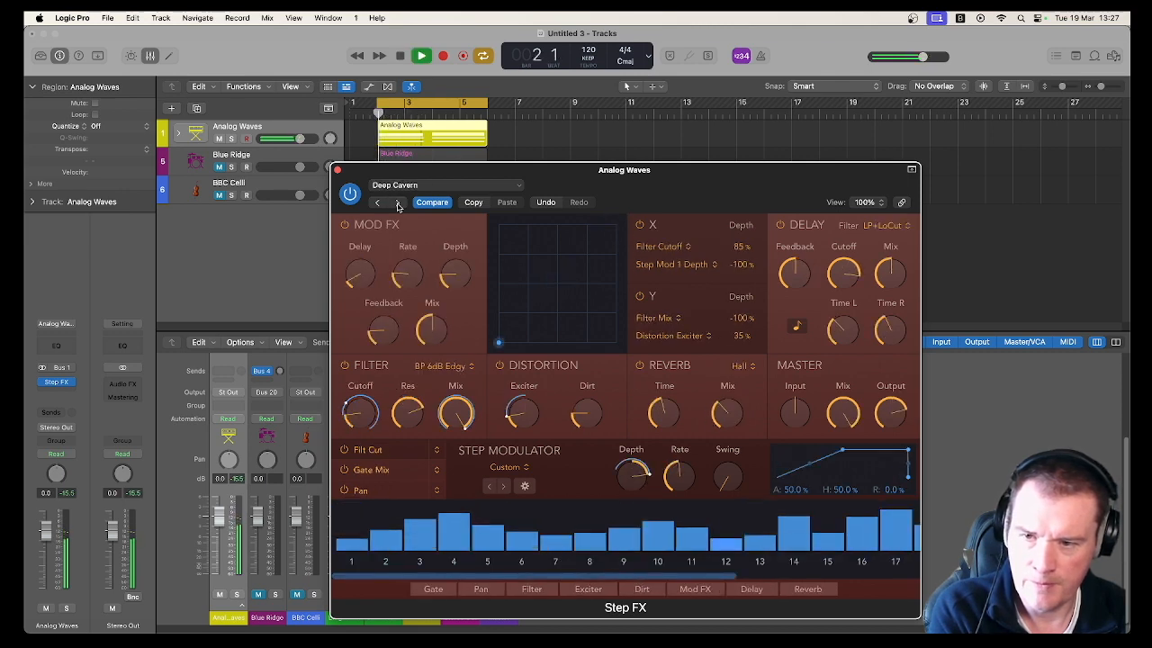
{"action": "left_click", "coordinate": [397, 202]}
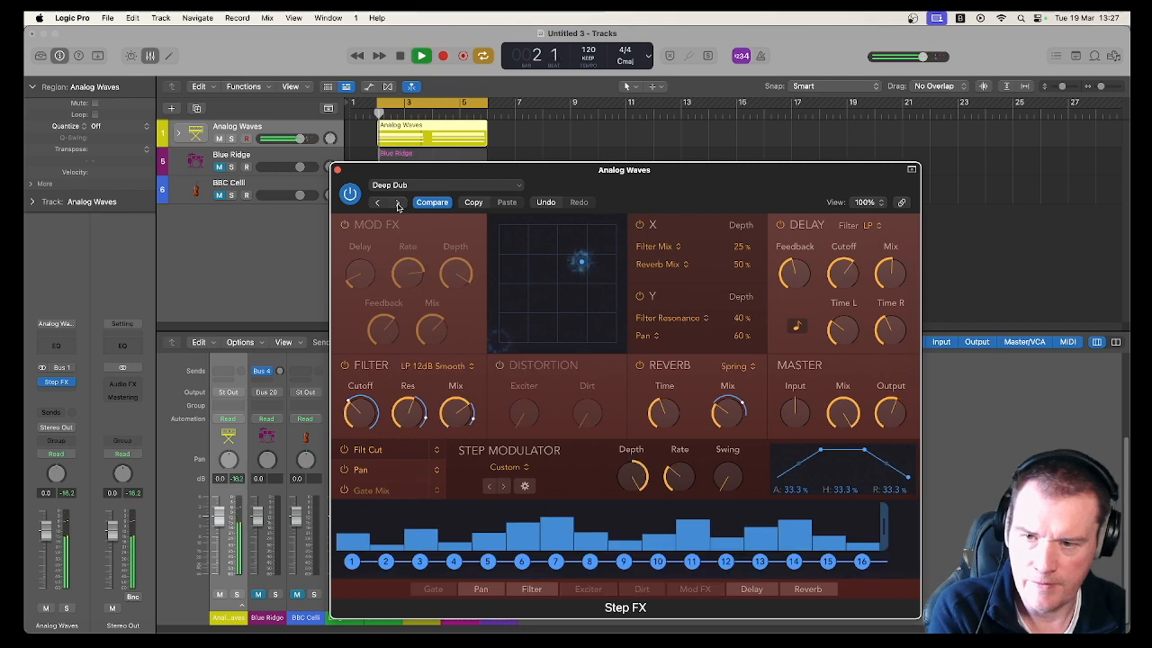
{"action": "left_click", "coordinate": [397, 203]}
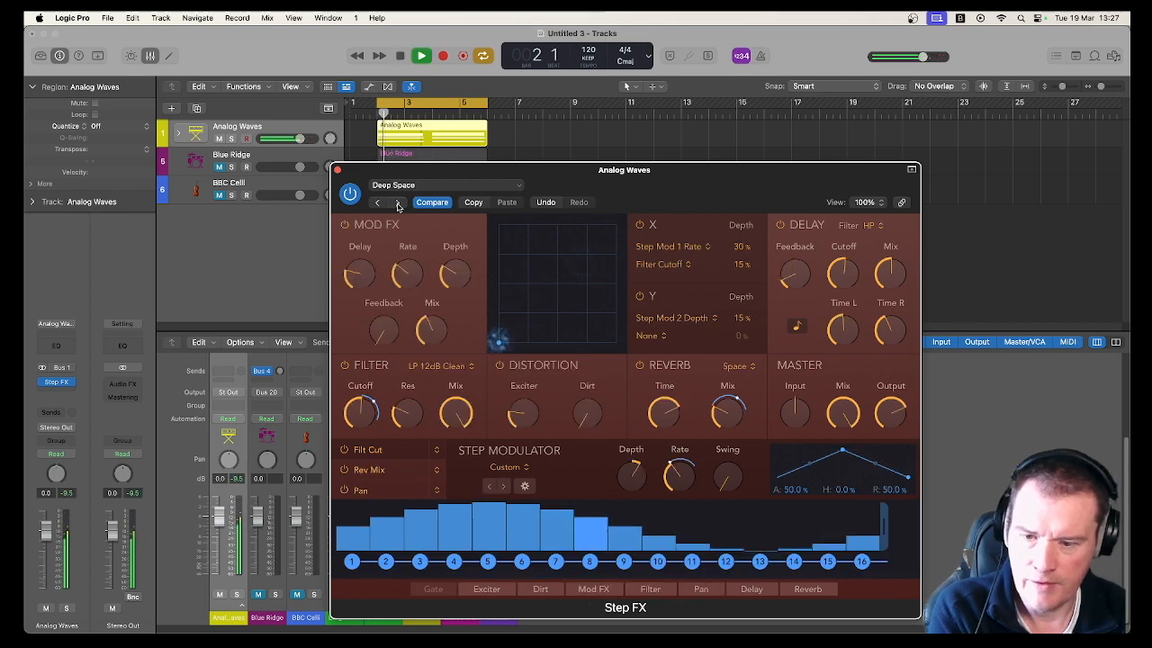
{"action": "key", "text": "space"}
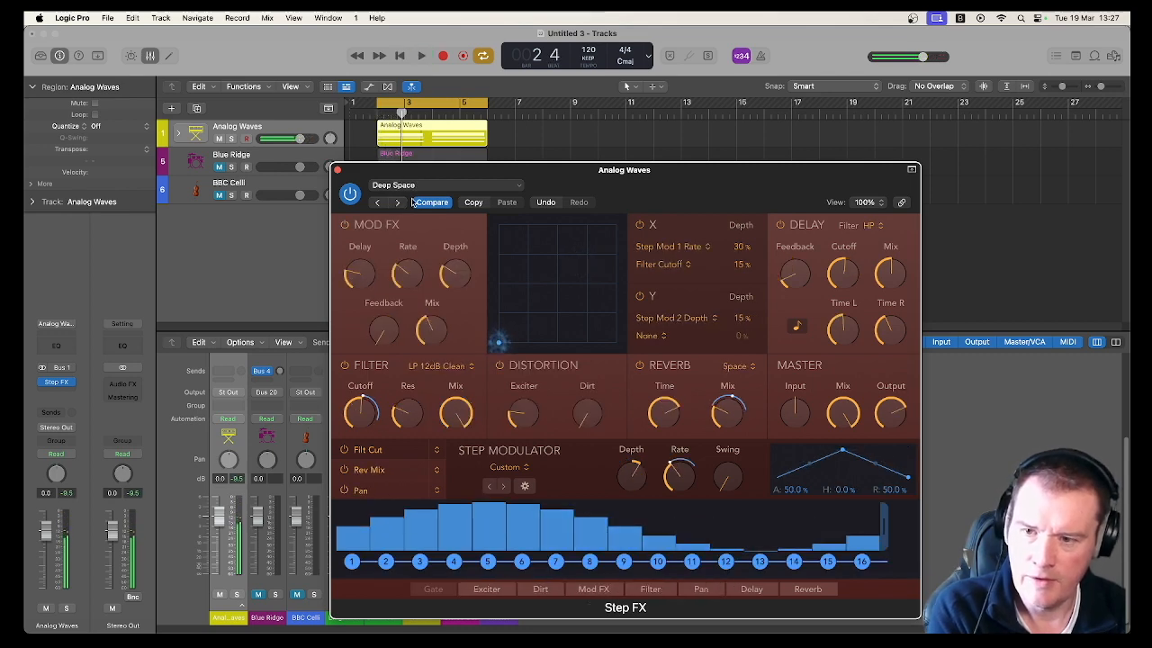
- Switch off the Mod FX, Filter, Reverb and Distortion sections of the Deep Space preset while auditioning the loop
{"action": "left_click_drag", "start_coordinate": [416, 171], "coordinate": [397, 151]}
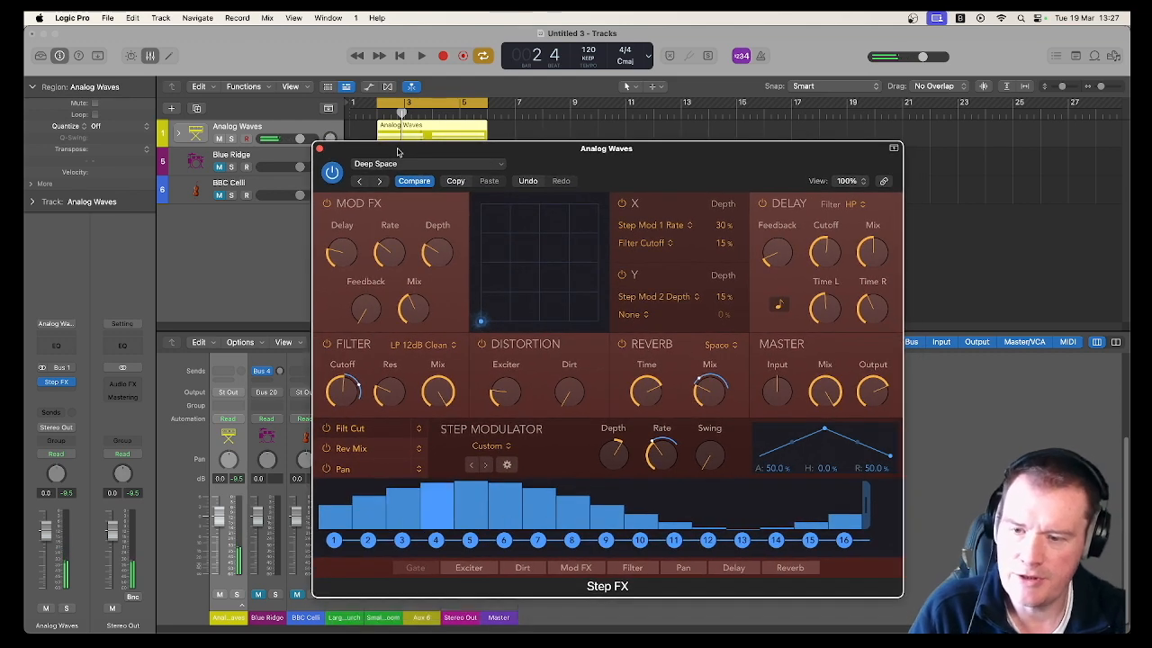
{"action": "mouse_move", "coordinate": [342, 387]}
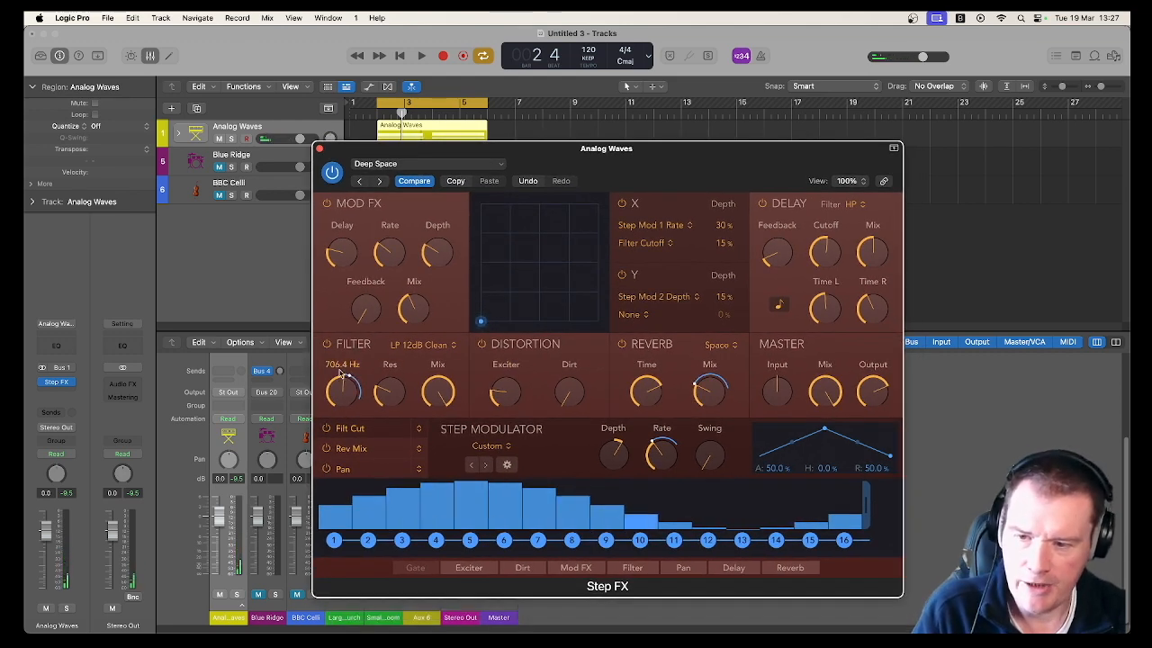
{"action": "left_click", "coordinate": [326, 204]}
{"action": "left_click", "coordinate": [327, 344]}
{"action": "key", "text": "space"}
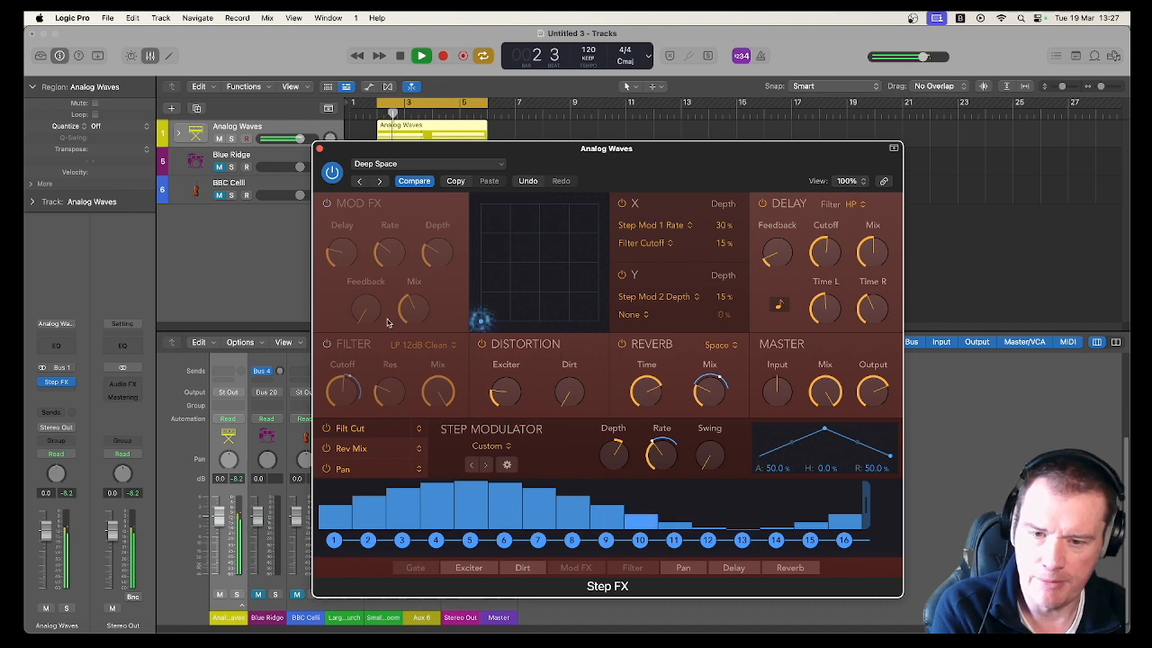
{"action": "left_click", "coordinate": [621, 345]}
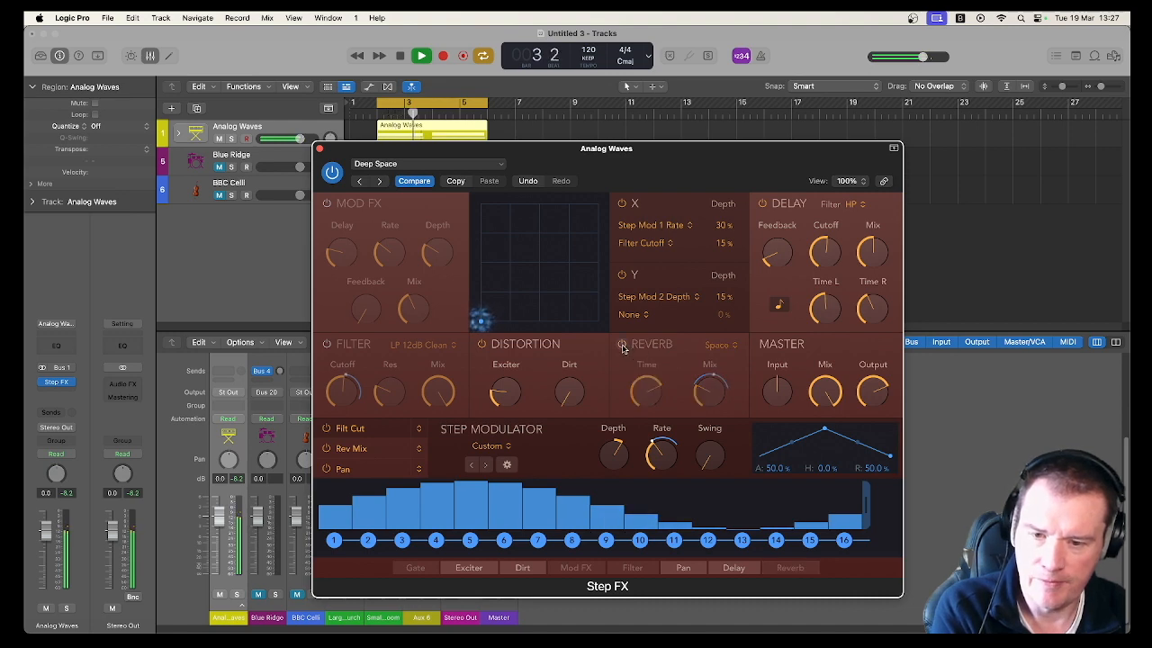
{"action": "left_click", "coordinate": [481, 344]}
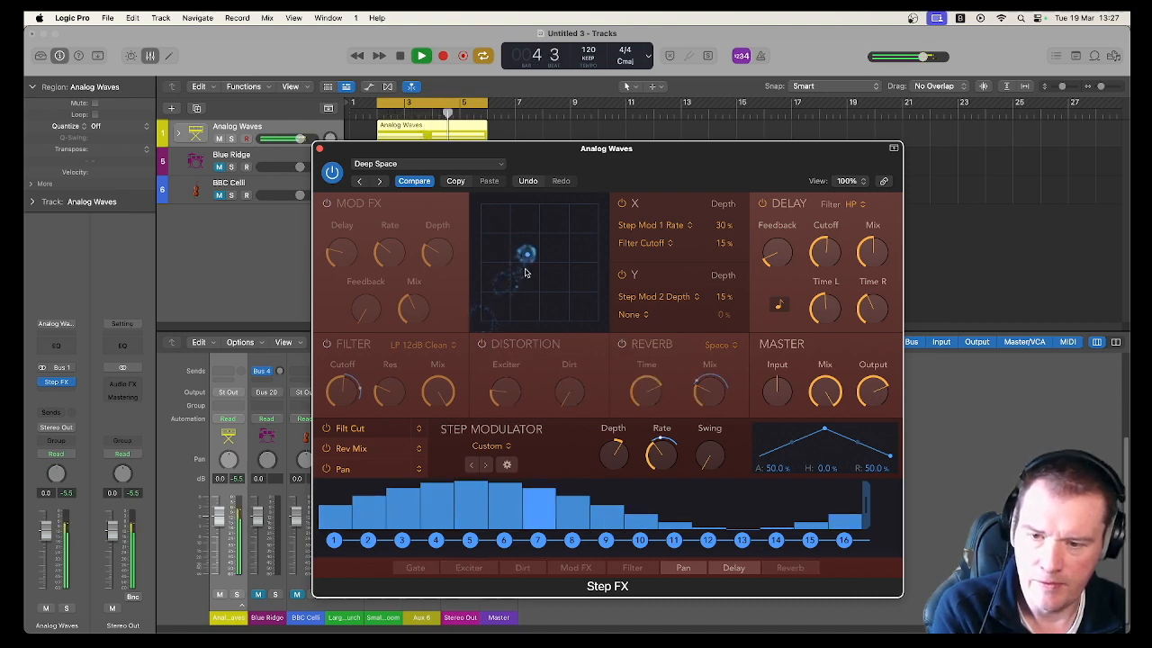
- Switch the Distortion and Filter sections back on and audition several puck positions on the Step FX XY pad
{"action": "left_click", "coordinate": [482, 344]}
{"action": "left_click", "coordinate": [327, 345]}
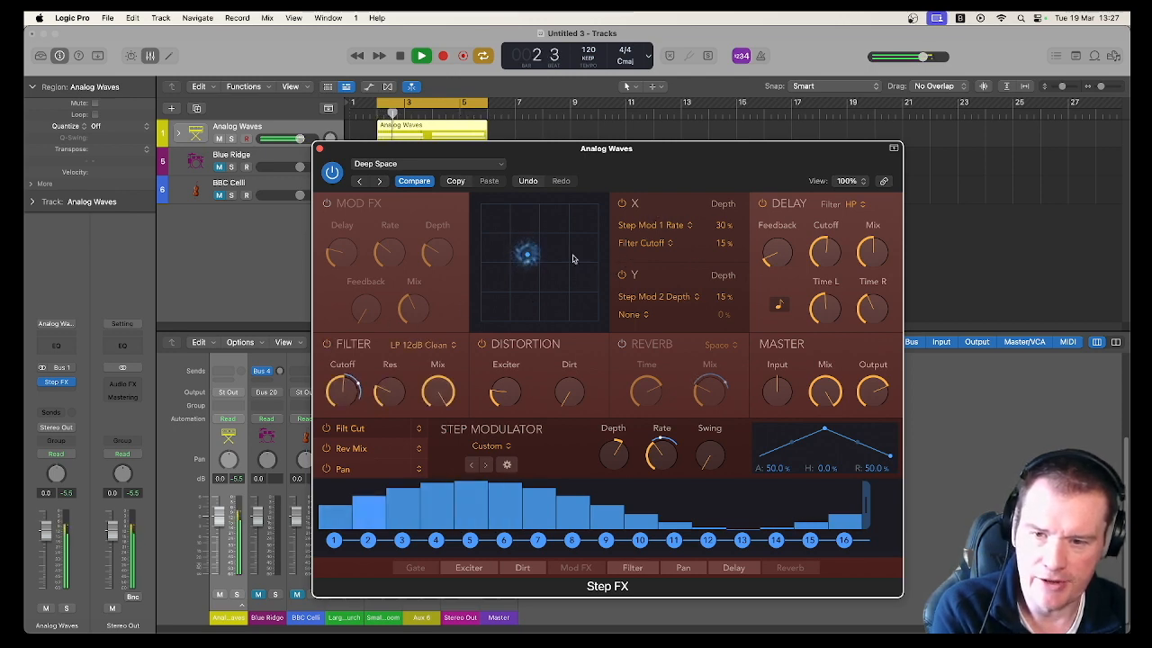
{"action": "left_click_drag", "start_coordinate": [528, 256], "coordinate": [588, 327]}
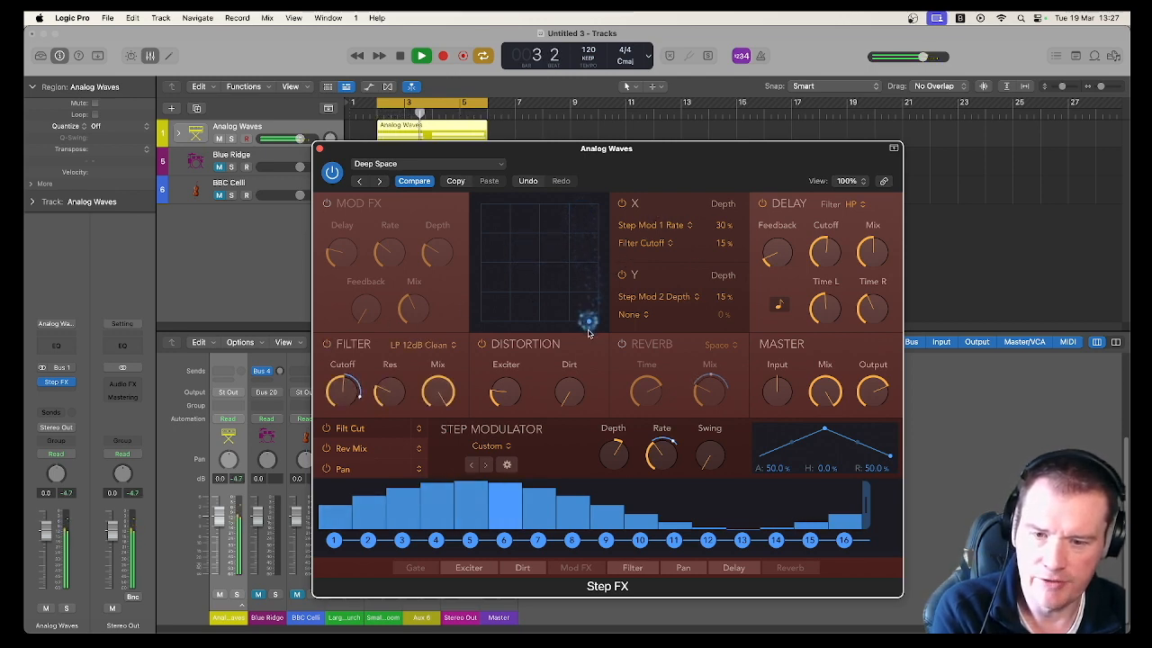
{"action": "left_click", "coordinate": [485, 249]}
{"action": "left_click", "coordinate": [531, 263]}
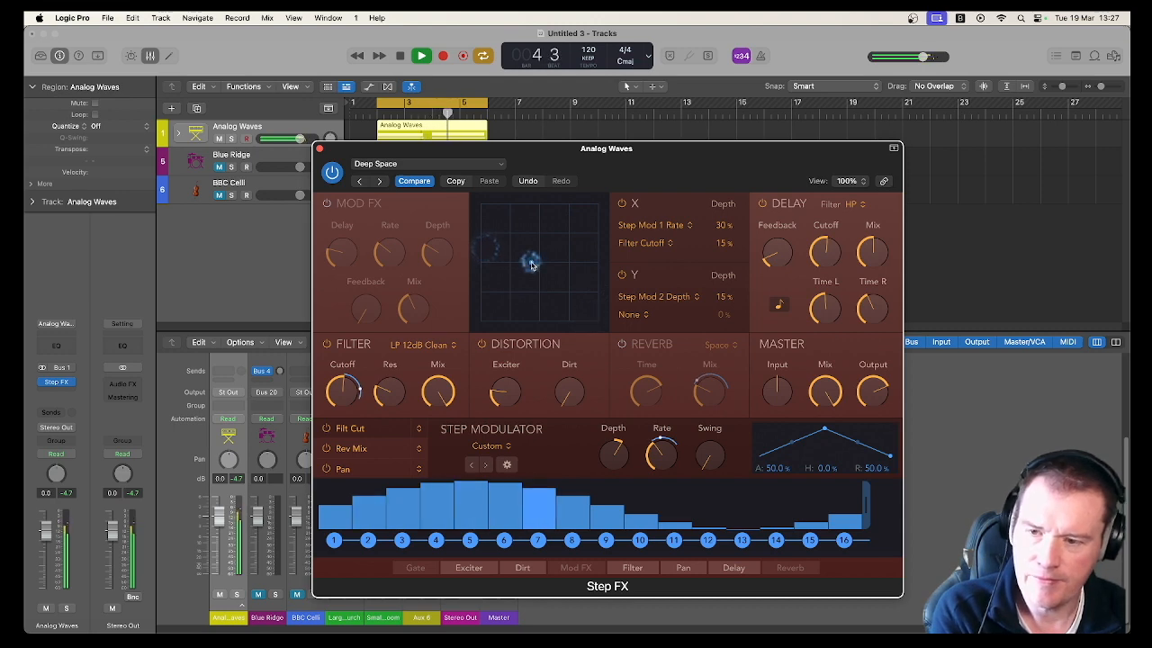
{"action": "key", "text": "space"}
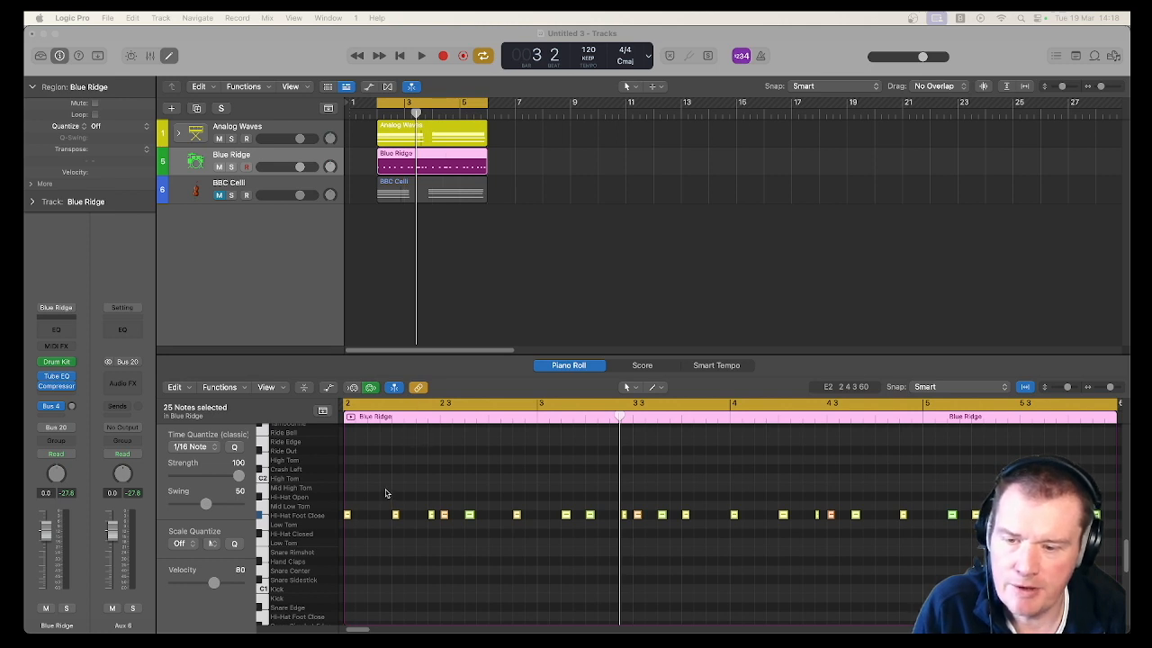
- Solo the Blue Ridge track, route its output to Stereo Output and audition its hi-hat pattern
{"action": "left_click", "coordinate": [231, 168]}
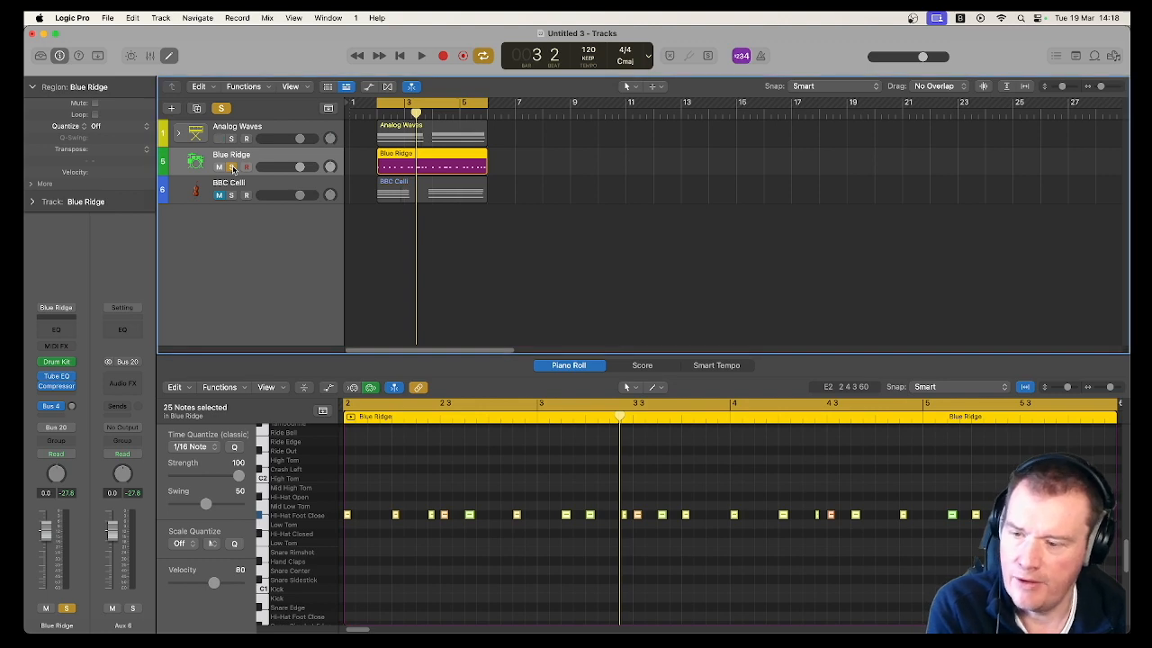
{"action": "key", "text": "space"}
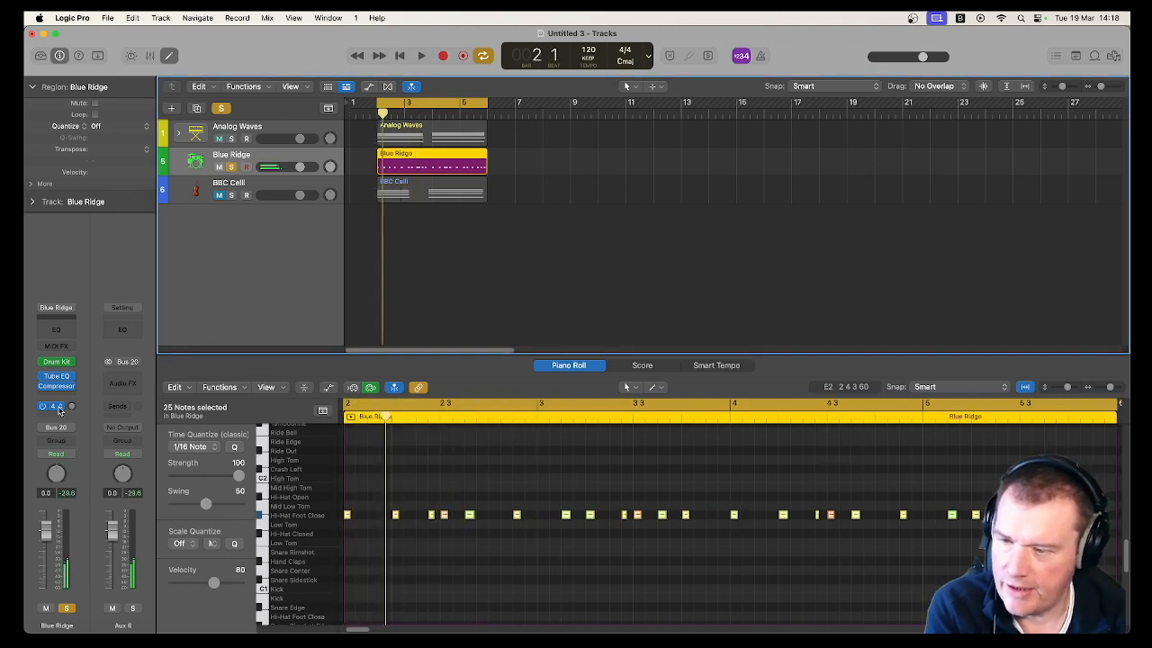
{"action": "left_click", "coordinate": [72, 432]}
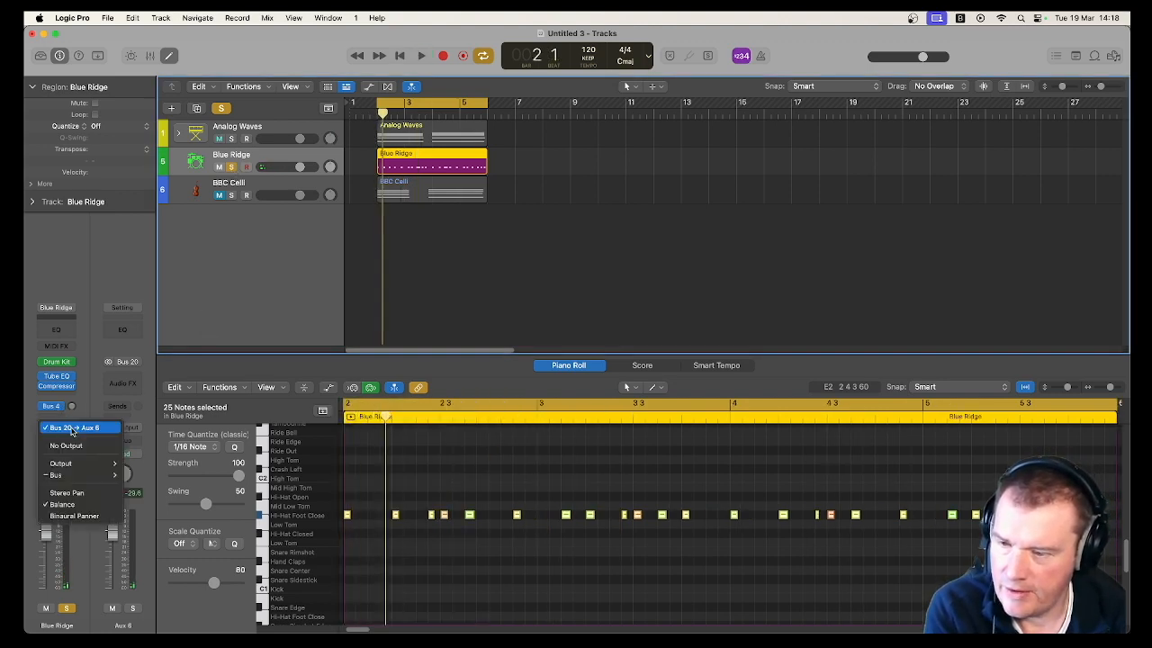
{"action": "mouse_move", "coordinate": [98, 464]}
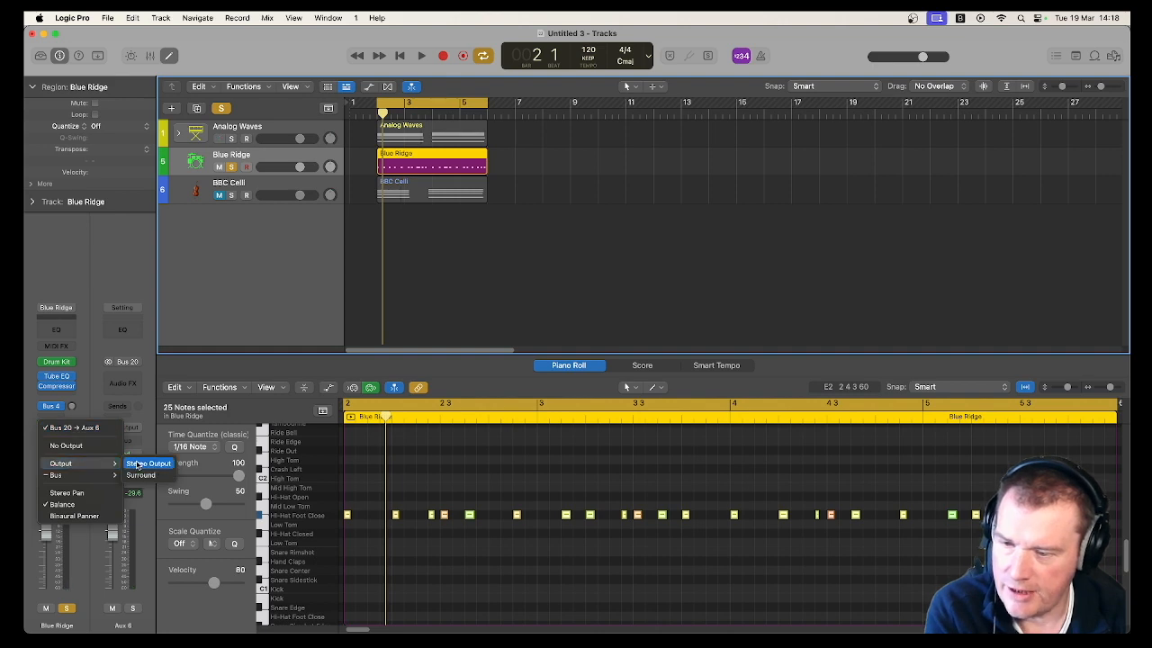
{"action": "left_click", "coordinate": [140, 463]}
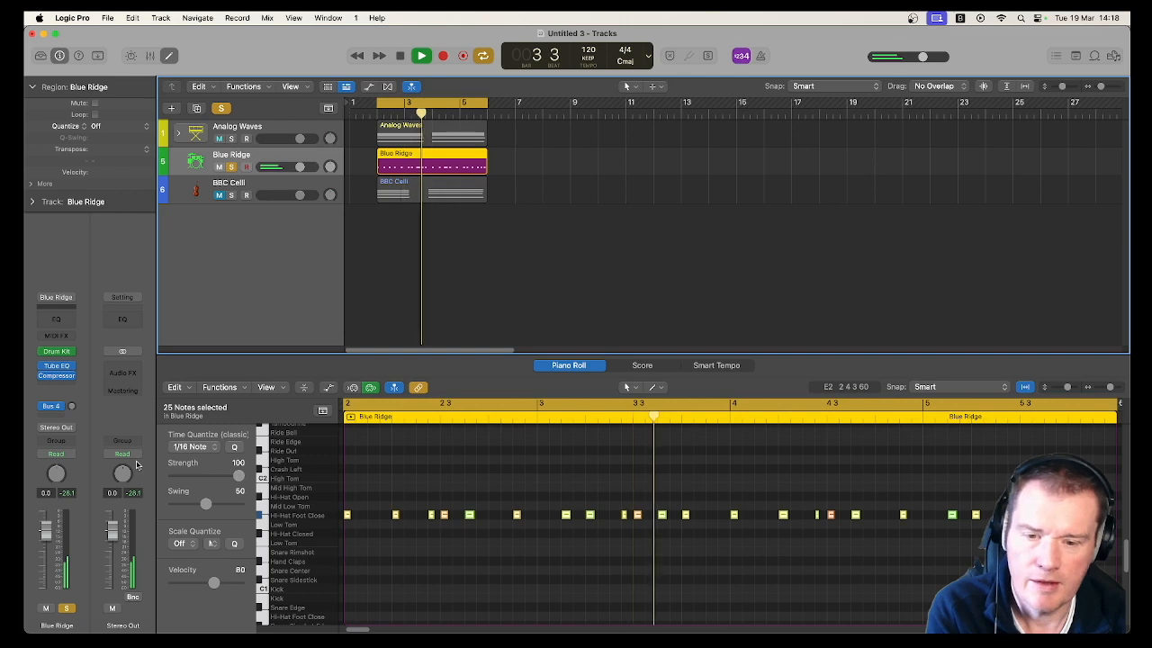
{"action": "key", "text": "space"}
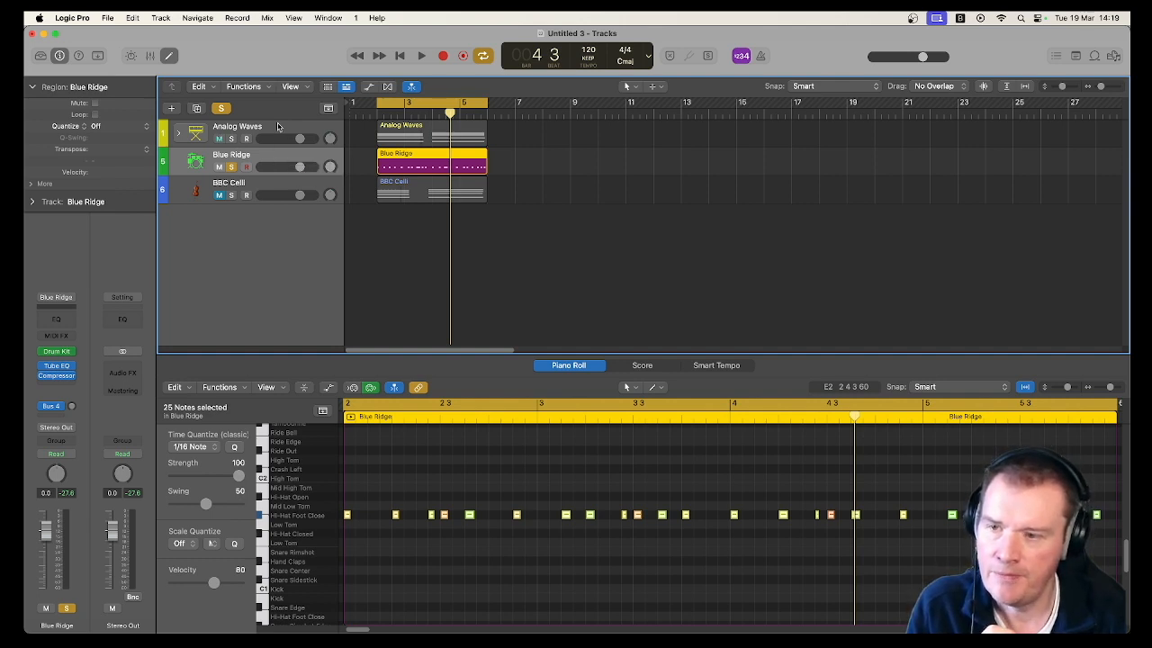
- Remove the Gate plug-in from the Analog Waves track and switch off the solo on Blue Ridge
{"action": "left_click", "coordinate": [277, 123]}
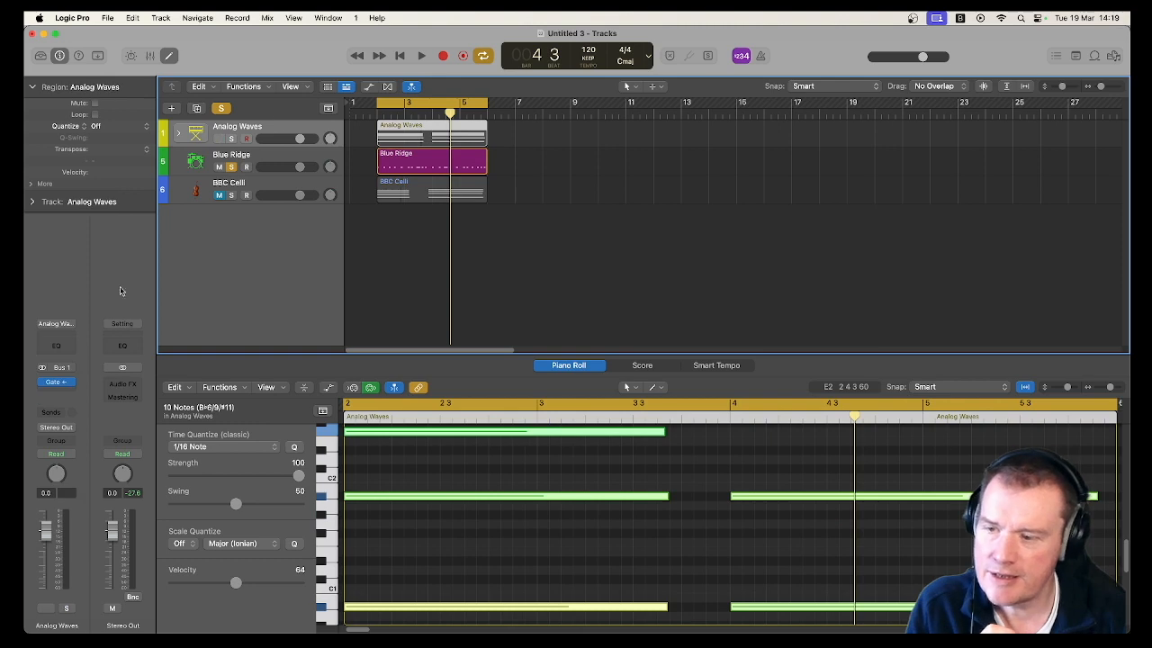
{"action": "left_click", "coordinate": [72, 383]}
{"action": "left_click", "coordinate": [83, 372]}
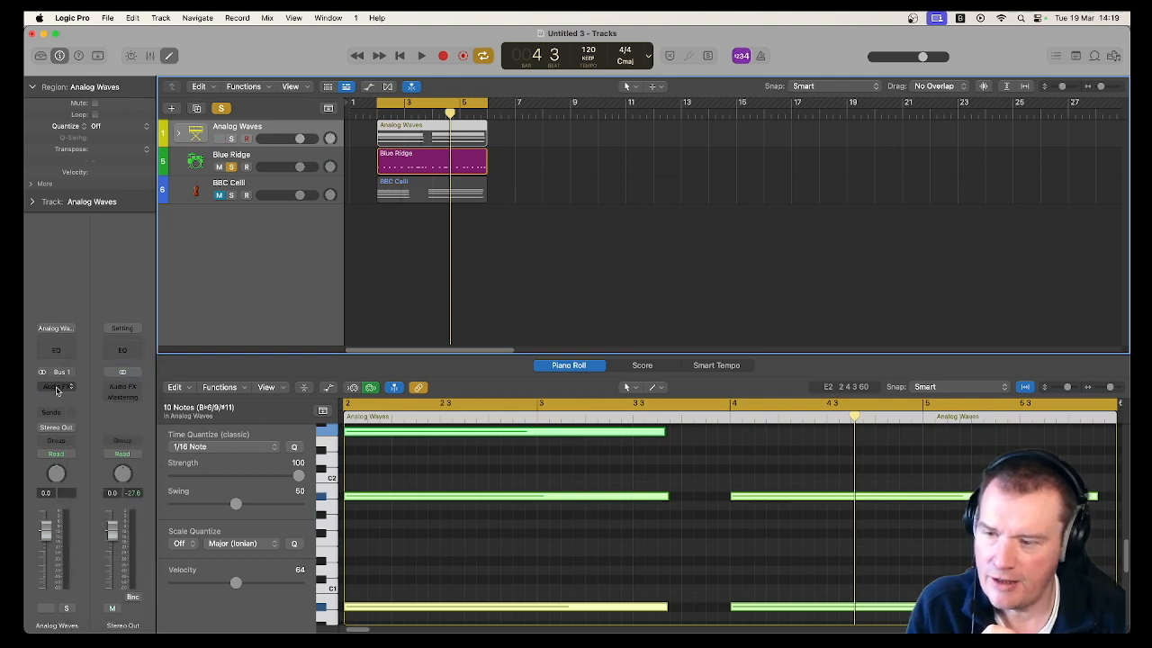
{"action": "left_click", "coordinate": [231, 167]}
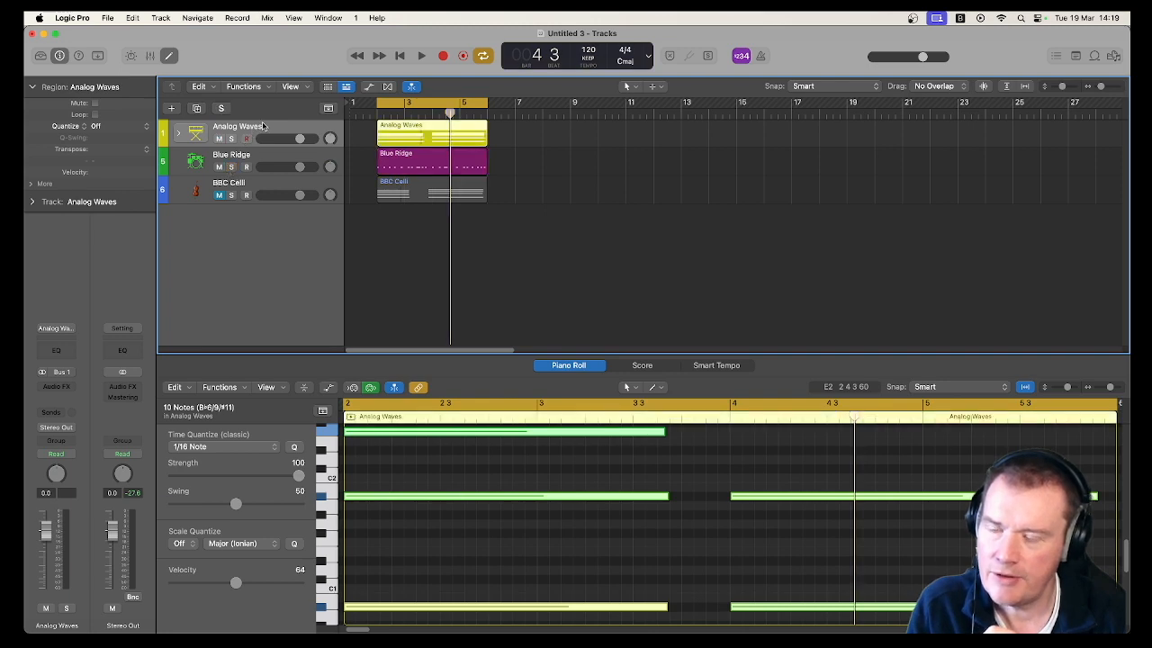
- Create a new software instrument track below Blue Ridge and load the Blue Ridge drum kit on it
{"action": "left_click", "coordinate": [262, 160]}
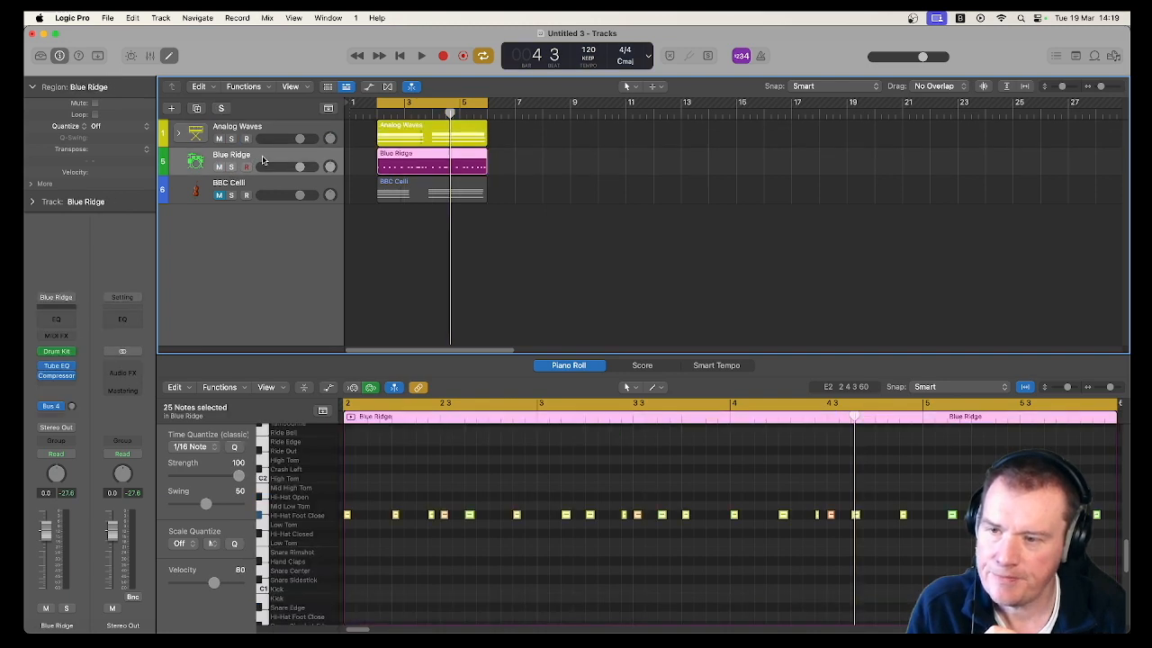
{"action": "left_click", "coordinate": [171, 108]}
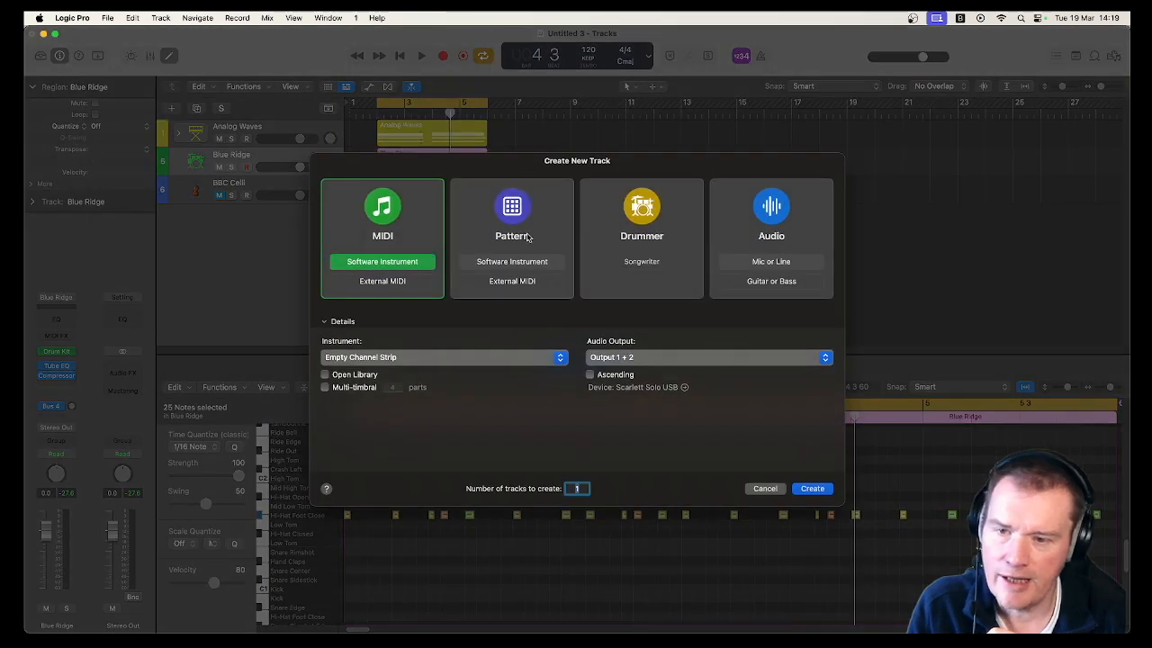
{"action": "left_click", "coordinate": [810, 488]}
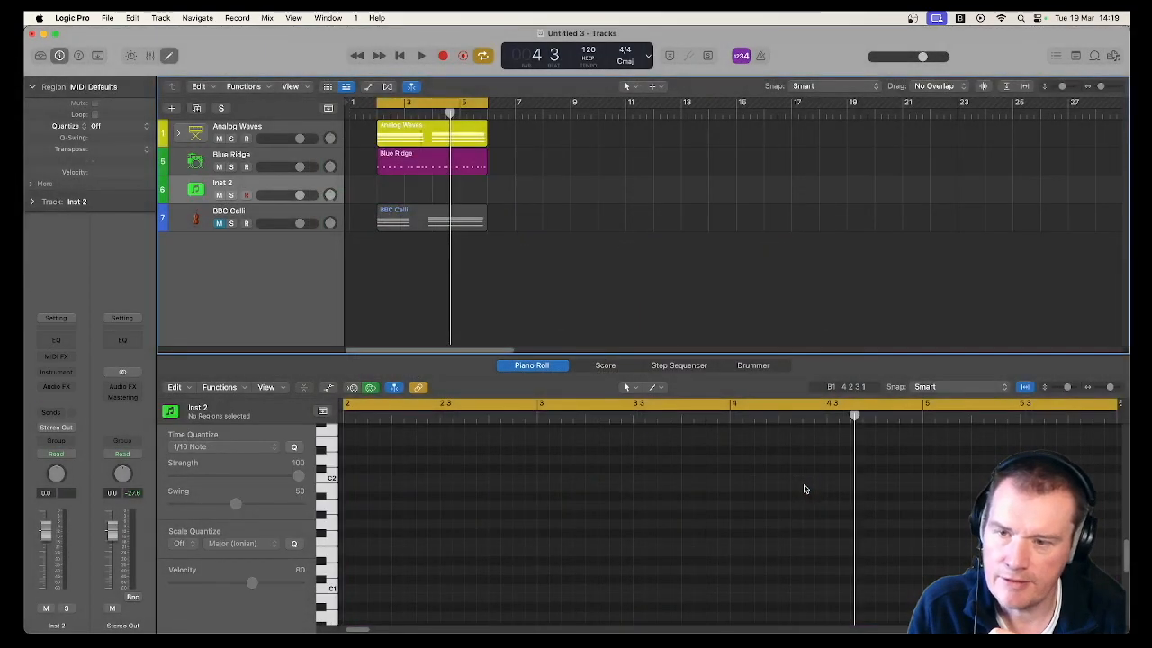
{"action": "left_click", "coordinate": [40, 57]}
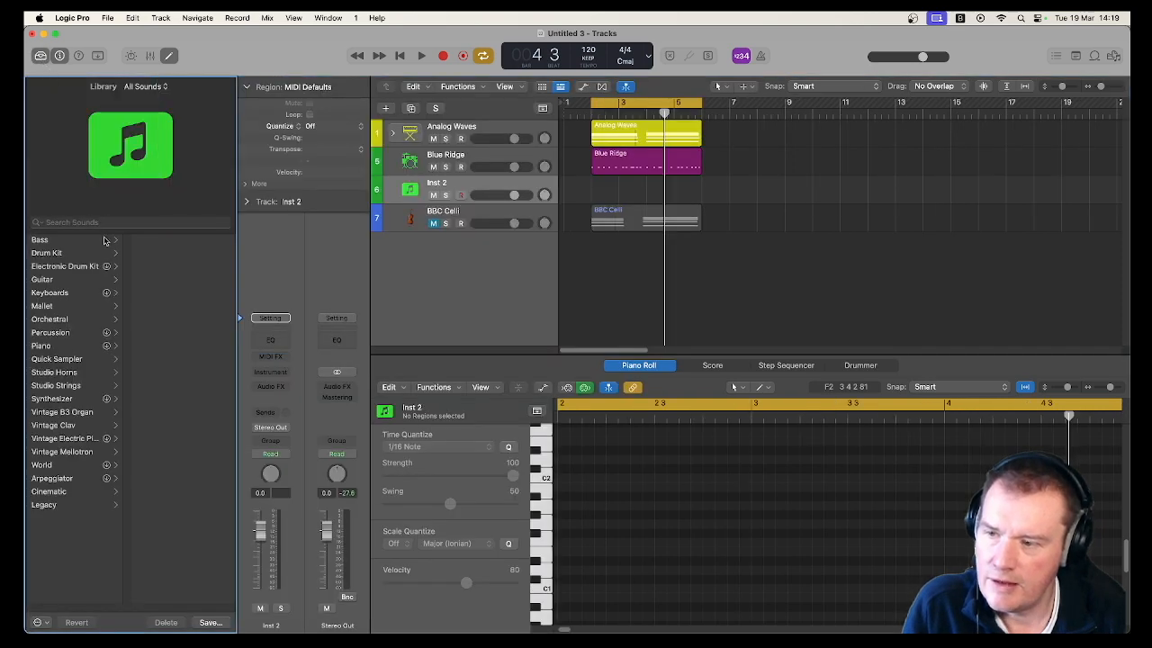
{"action": "left_click", "coordinate": [155, 241]}
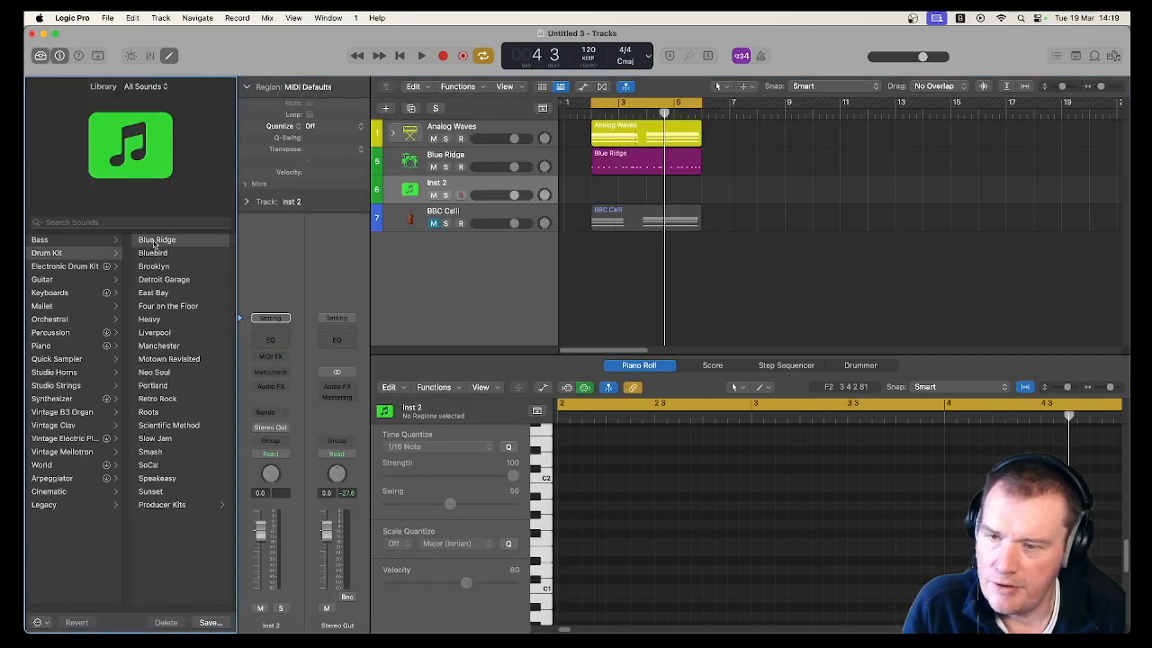
- Copy the Blue Ridge region onto the new drum track and delete the original Blue Ridge track with its region
{"action": "left_click", "coordinate": [614, 158]}
{"action": "left_click_drag", "start_coordinate": [615, 157], "coordinate": [616, 187]}
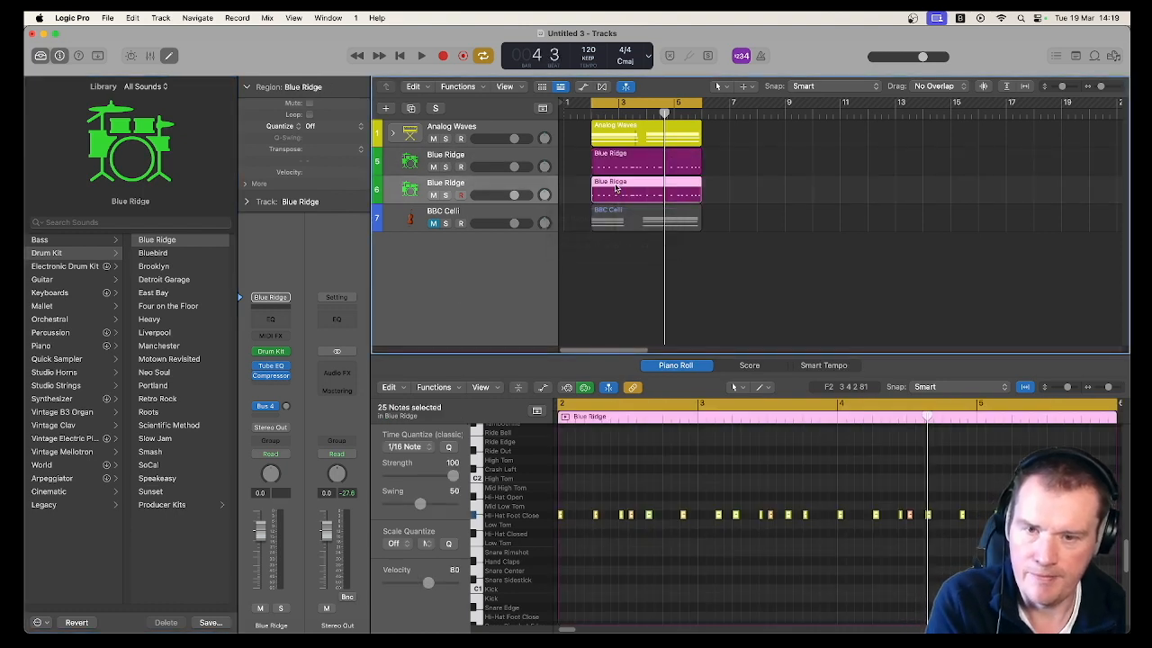
{"action": "left_click", "coordinate": [490, 161]}
{"action": "right_click", "coordinate": [491, 161]}
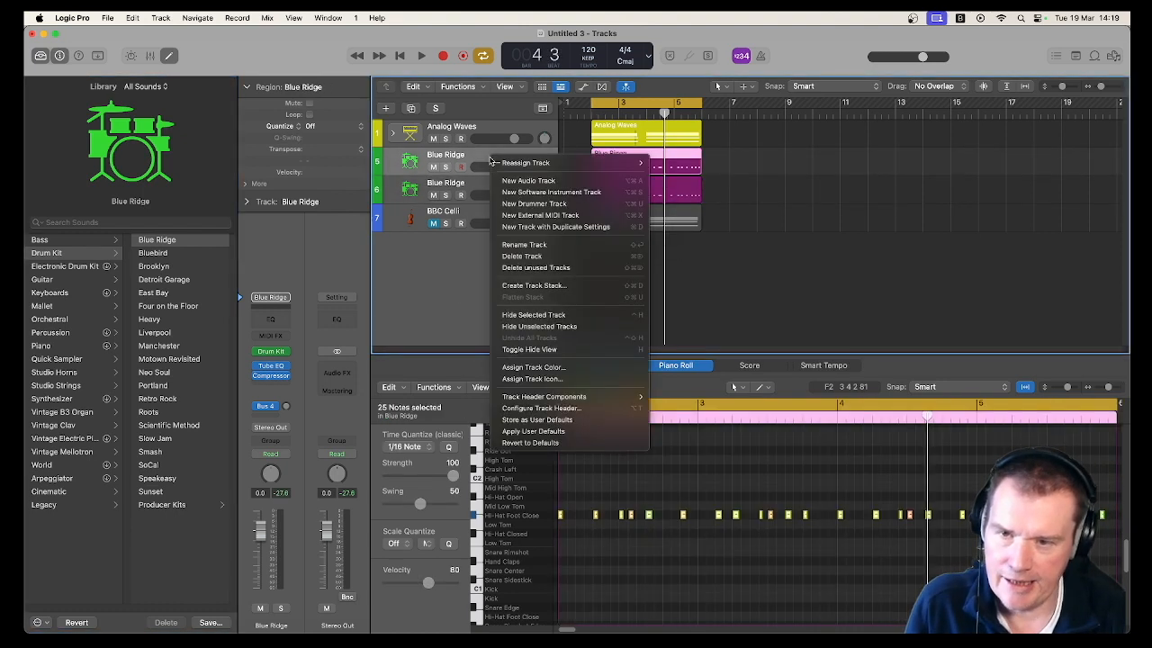
{"action": "left_click", "coordinate": [520, 257]}
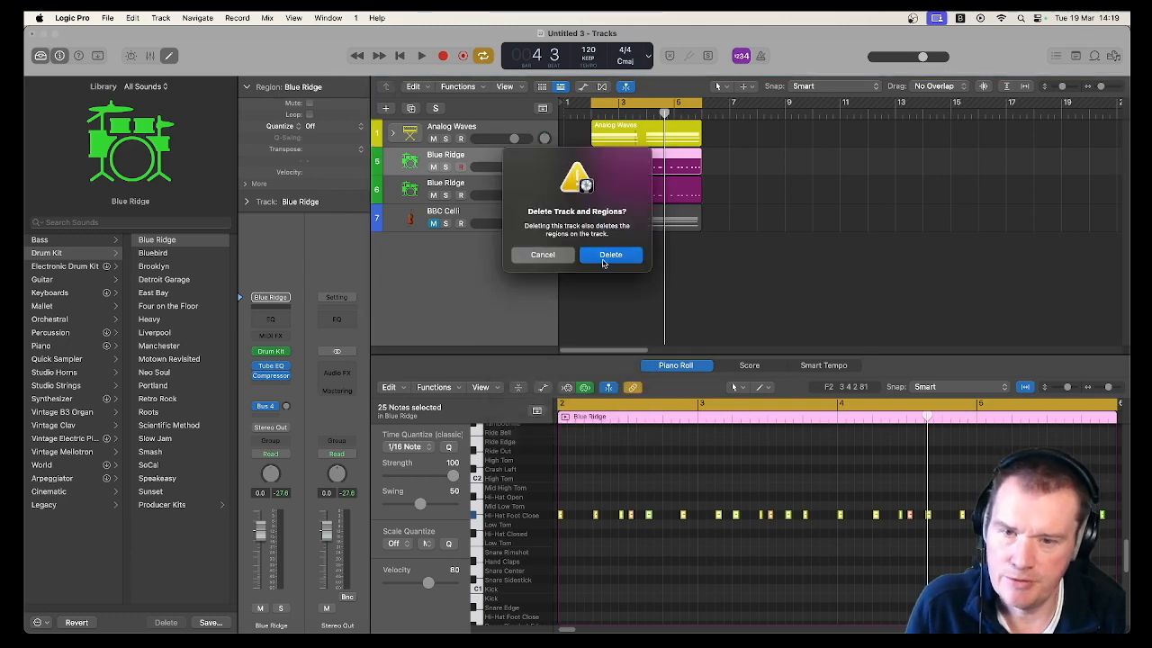
{"action": "left_click", "coordinate": [609, 256]}
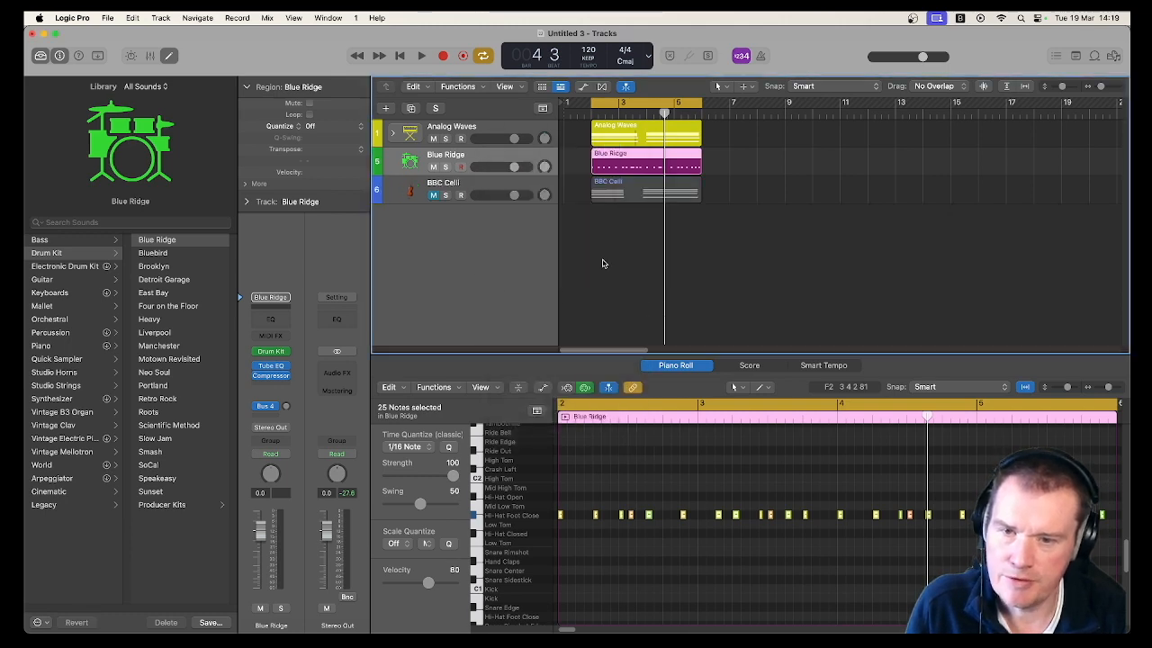
{"action": "left_click", "coordinate": [42, 55]}
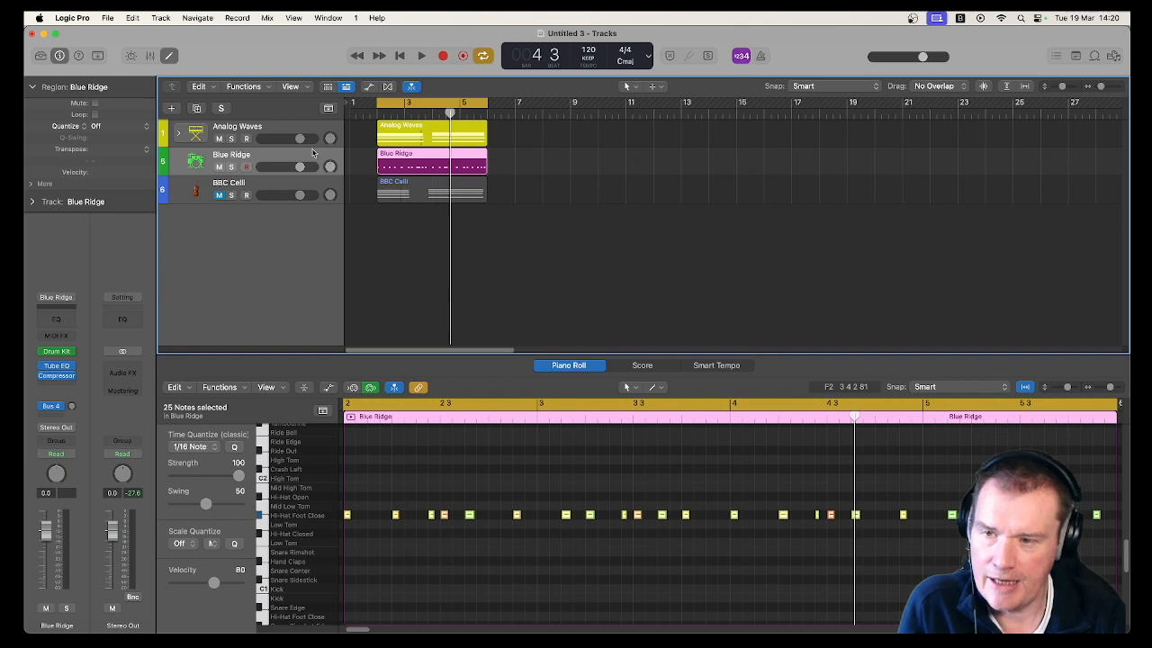
- Route the Blue Ridge track's output to Bus 30
{"action": "left_click", "coordinate": [58, 428]}
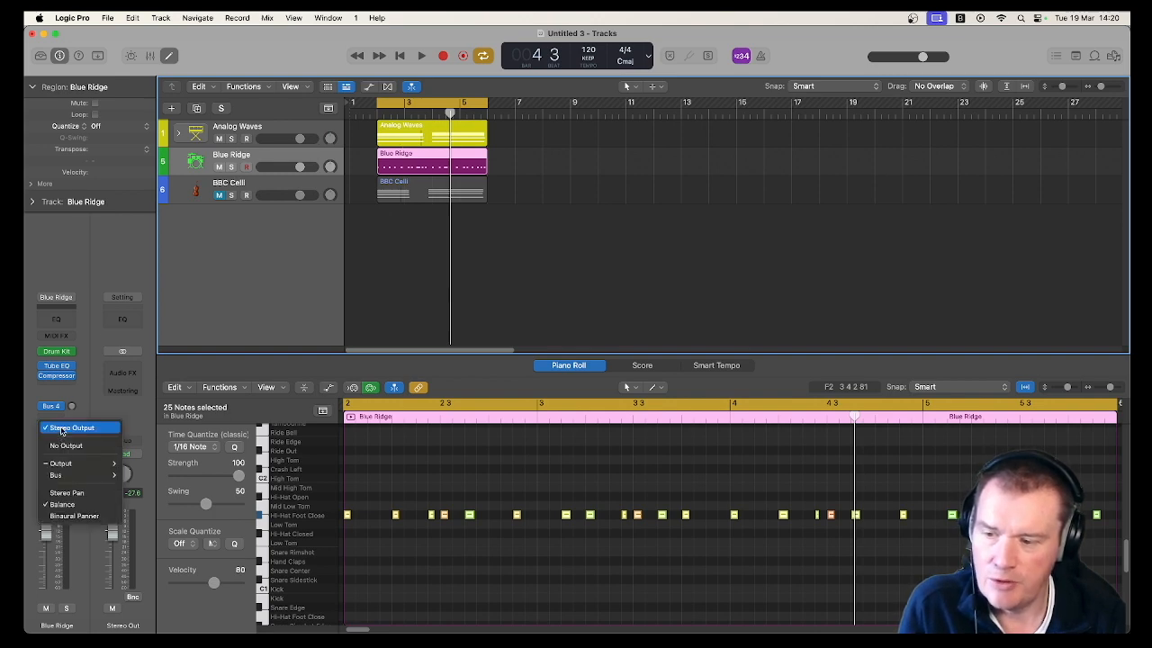
{"action": "mouse_move", "coordinate": [79, 477]}
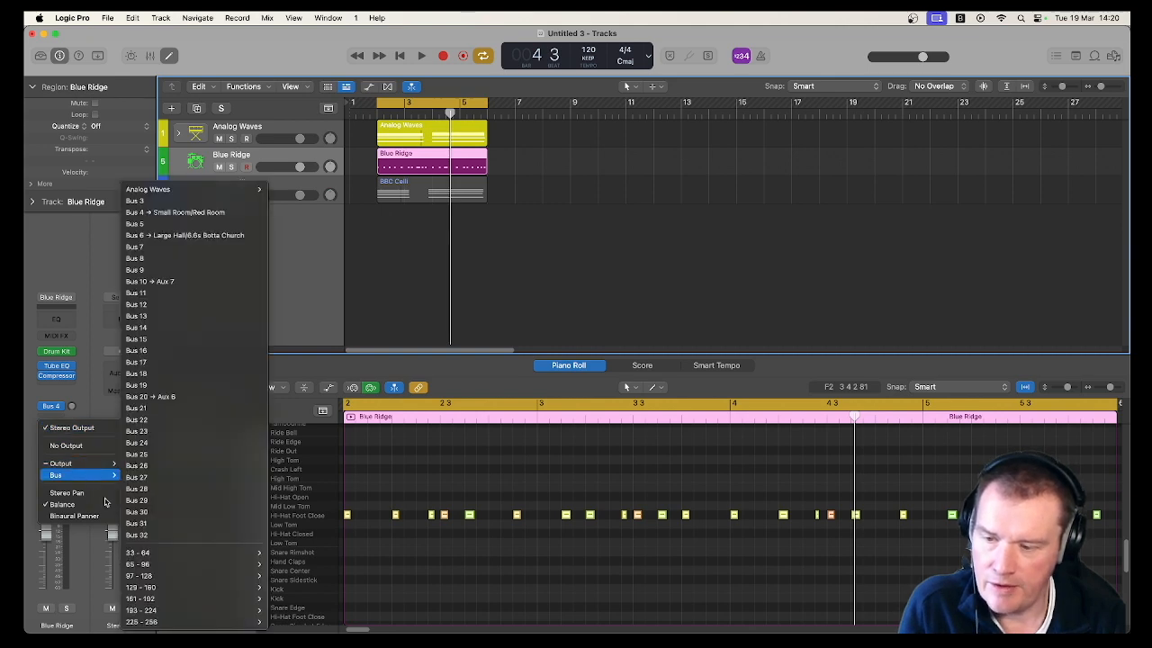
{"action": "left_click", "coordinate": [170, 512]}
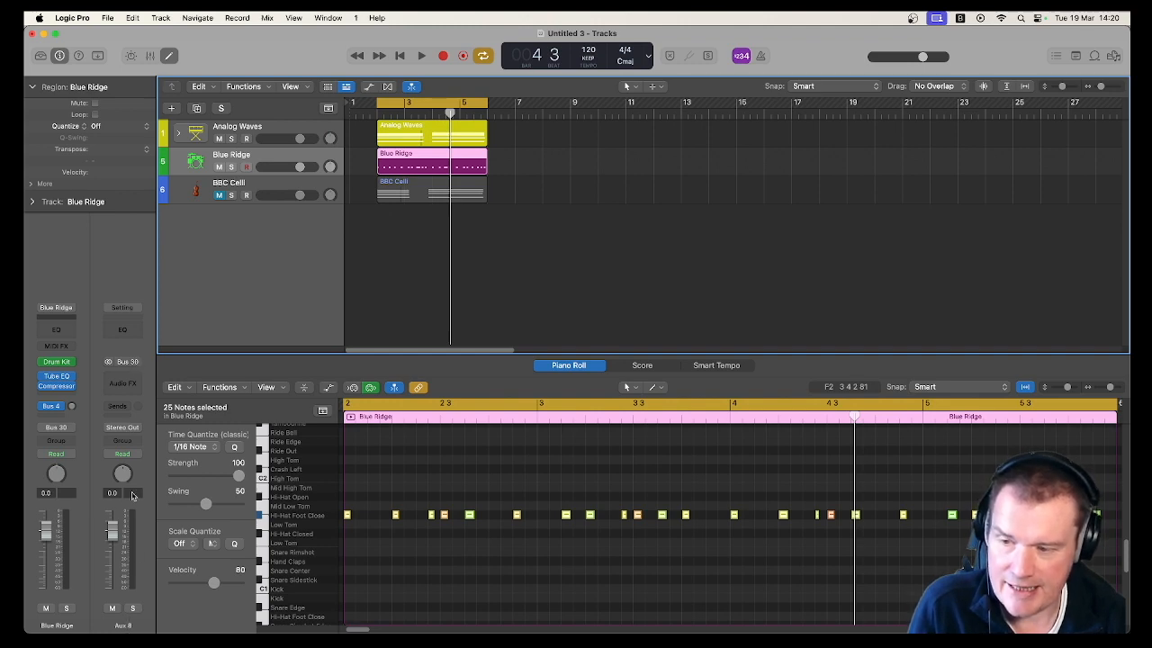
- Set the output of the Bus 30 aux channel to No Output and play the section to check the routing
{"action": "key", "text": "space"}
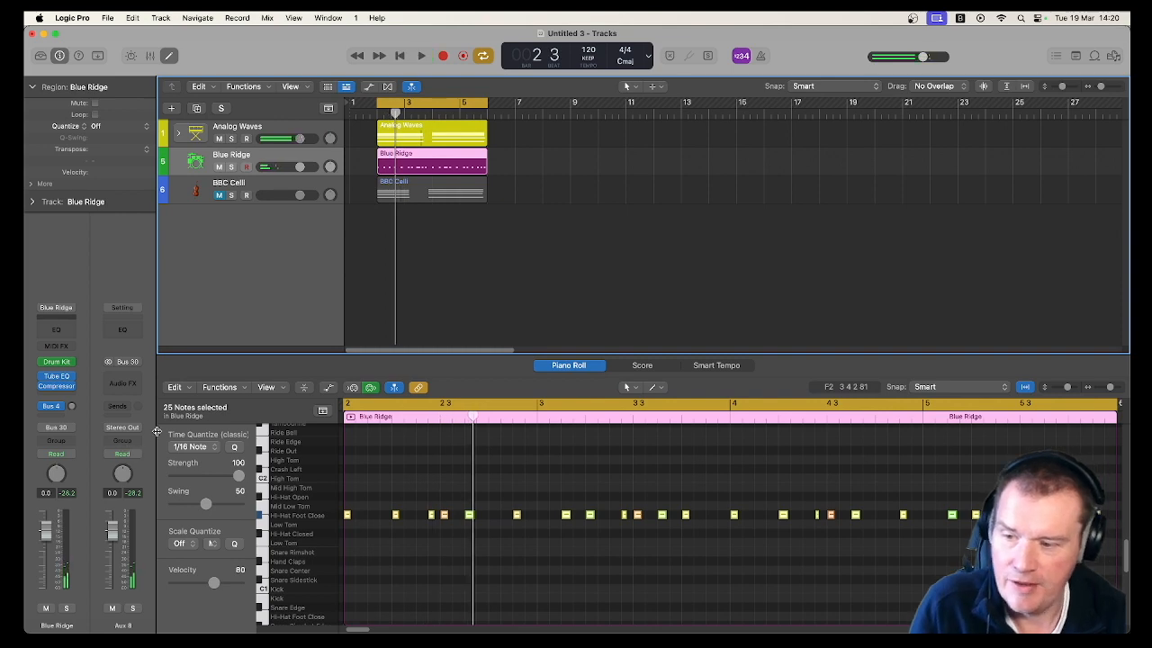
{"action": "left_click", "coordinate": [138, 429]}
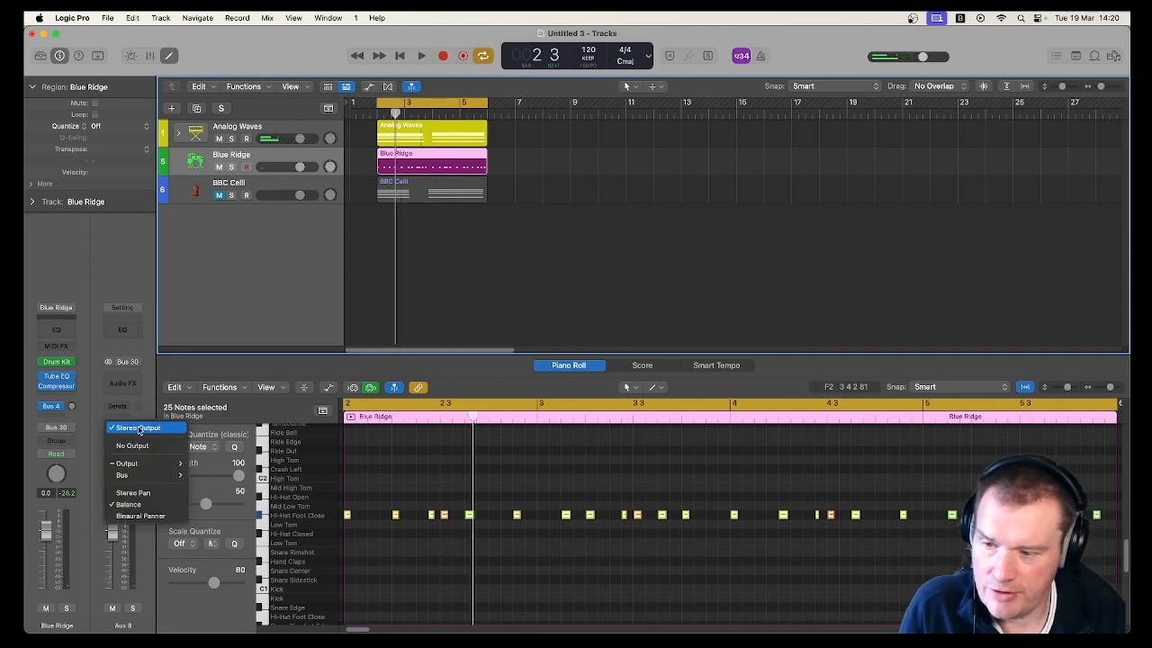
{"action": "left_click", "coordinate": [135, 446]}
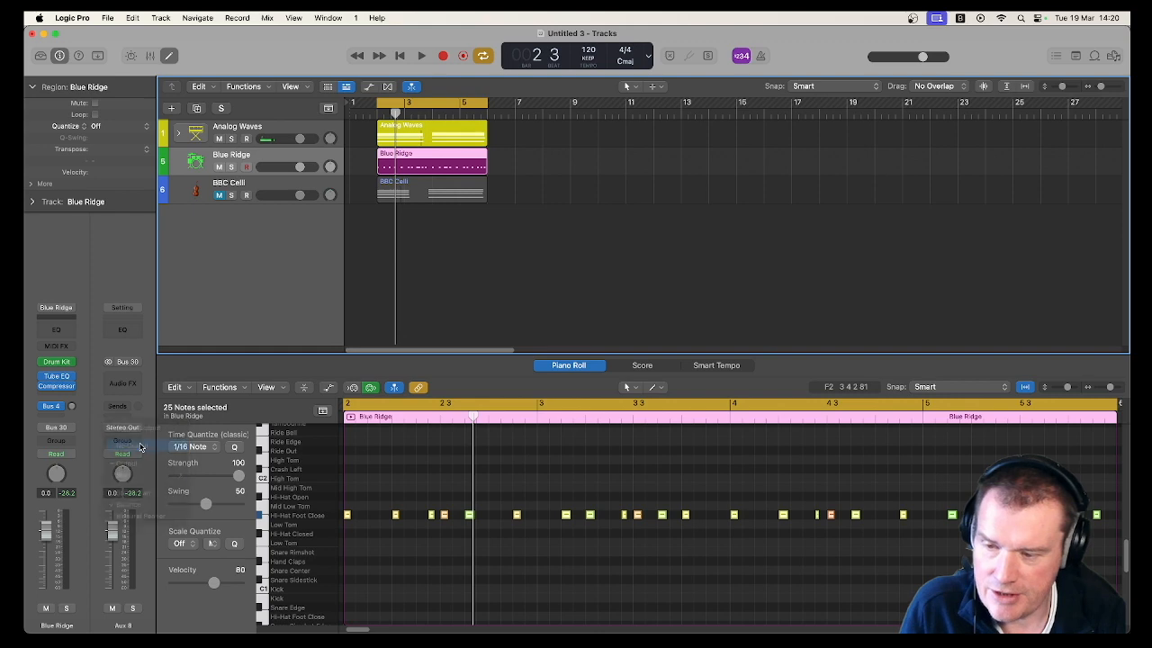
{"action": "key", "text": "space"}
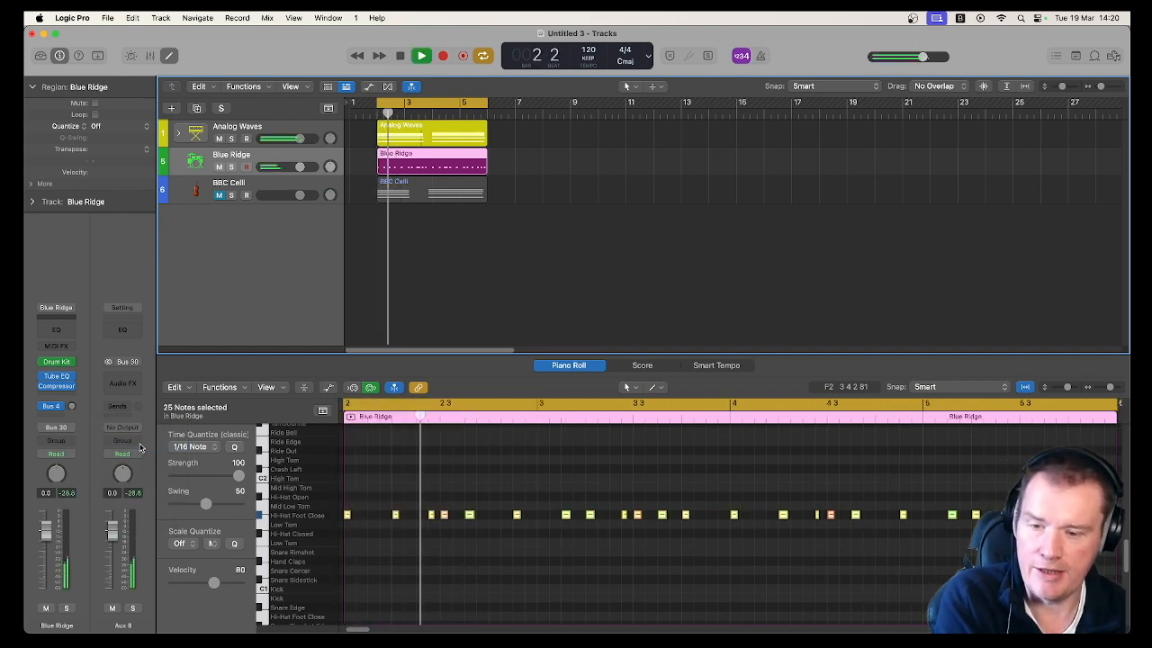
{"action": "key", "text": "space"}
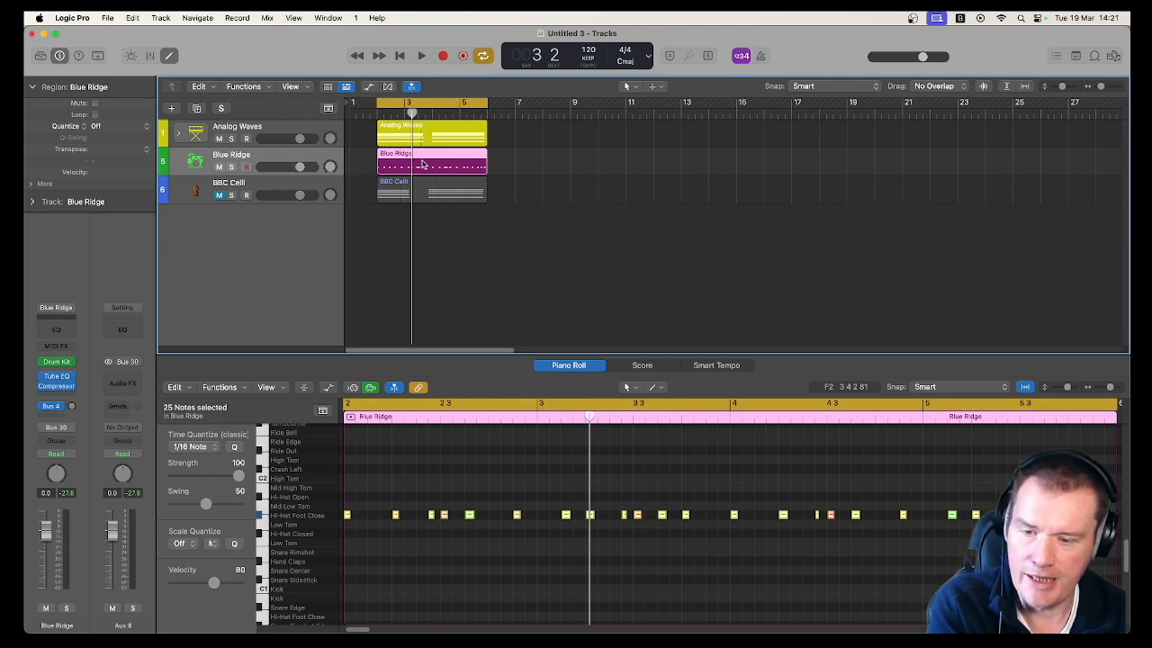
- Insert a stereo Noise Gate from the Dynamics effects on the Analog Waves track
{"action": "left_click", "coordinate": [286, 133]}
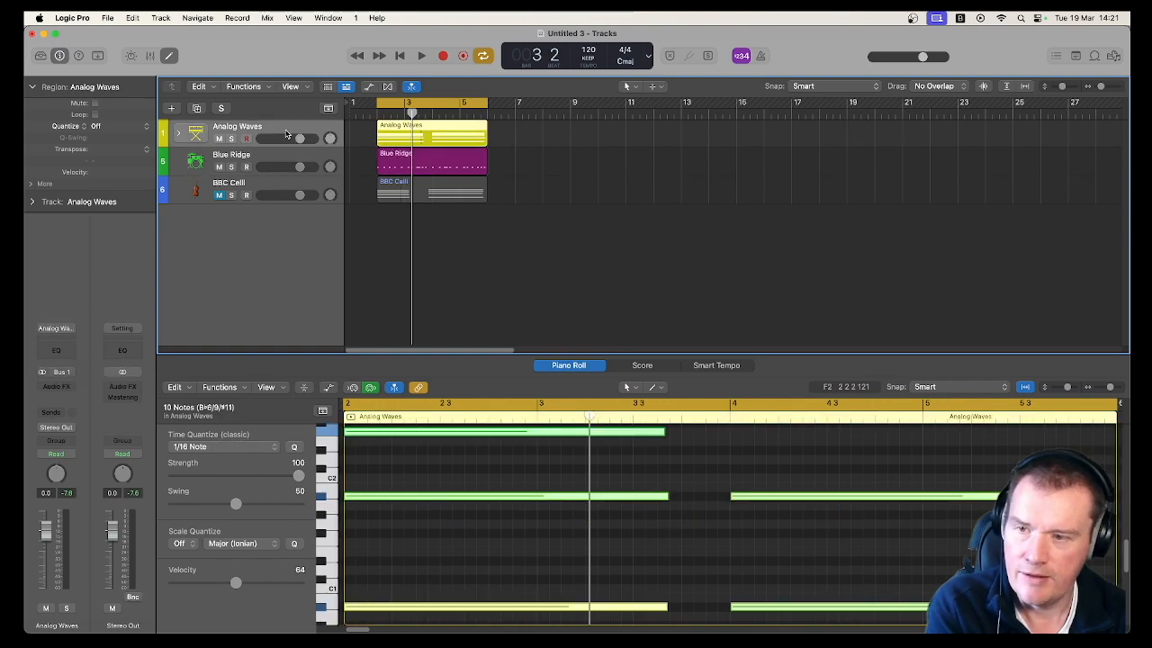
{"action": "left_click", "coordinate": [64, 388]}
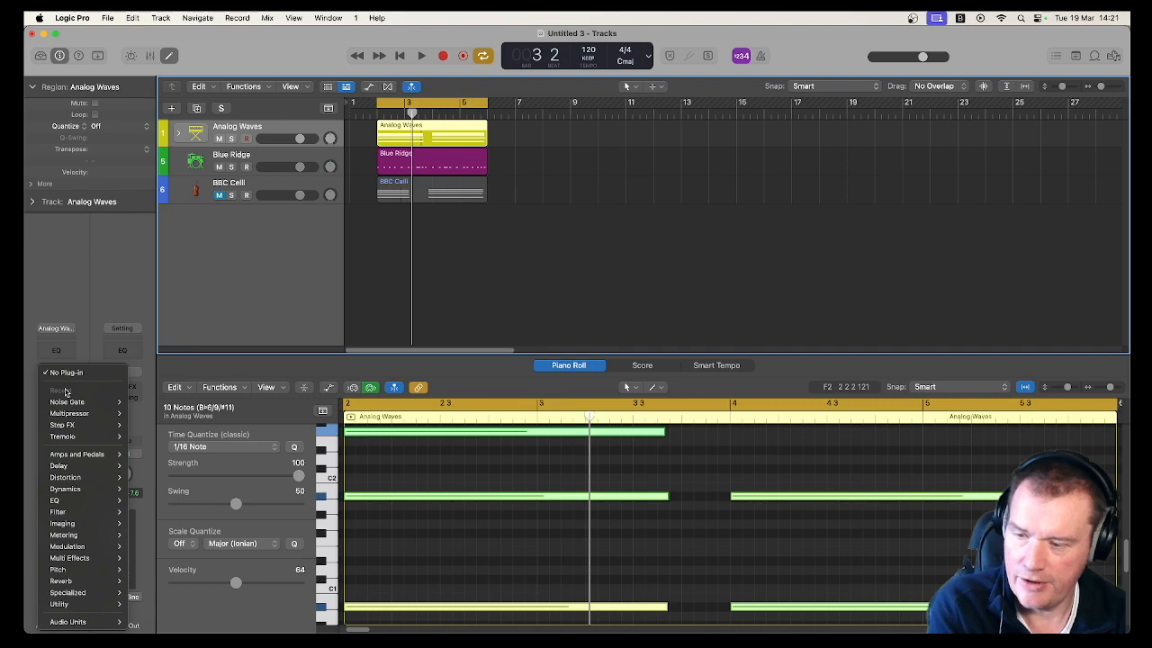
{"action": "mouse_move", "coordinate": [98, 491]}
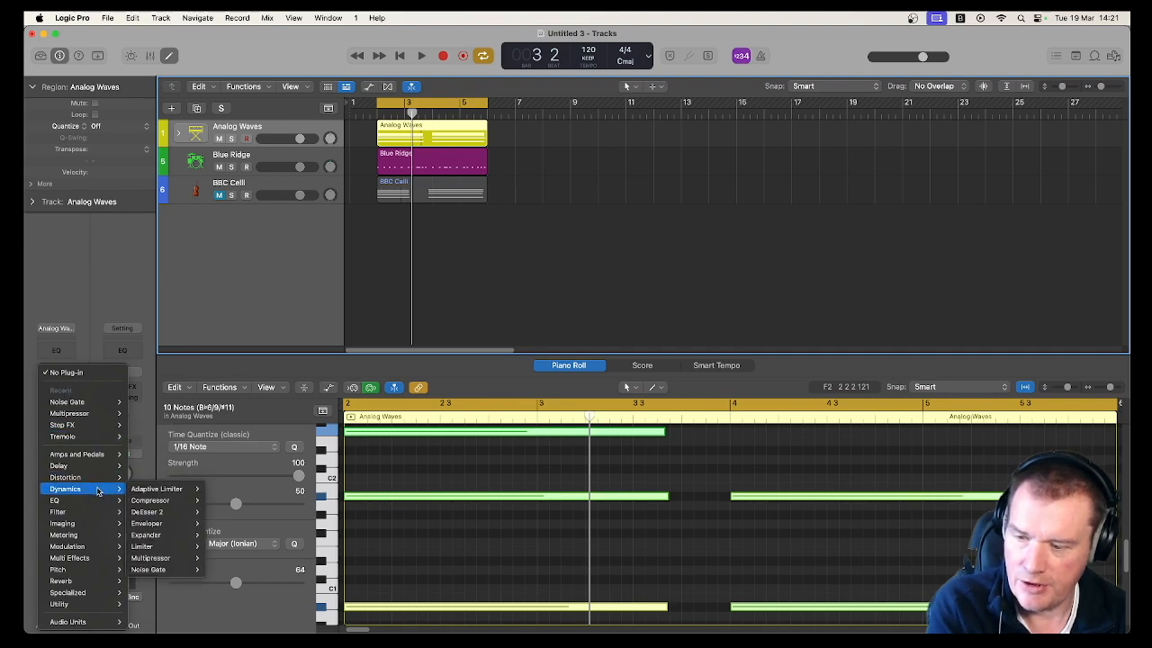
{"action": "mouse_move", "coordinate": [162, 570]}
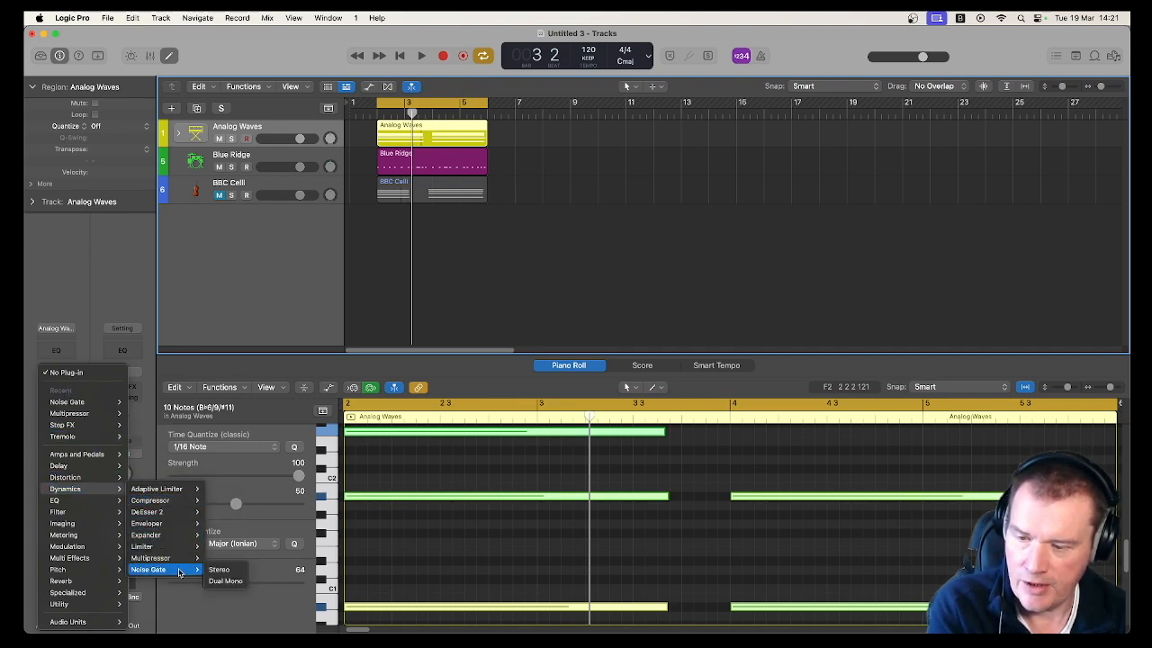
{"action": "left_click", "coordinate": [221, 570]}
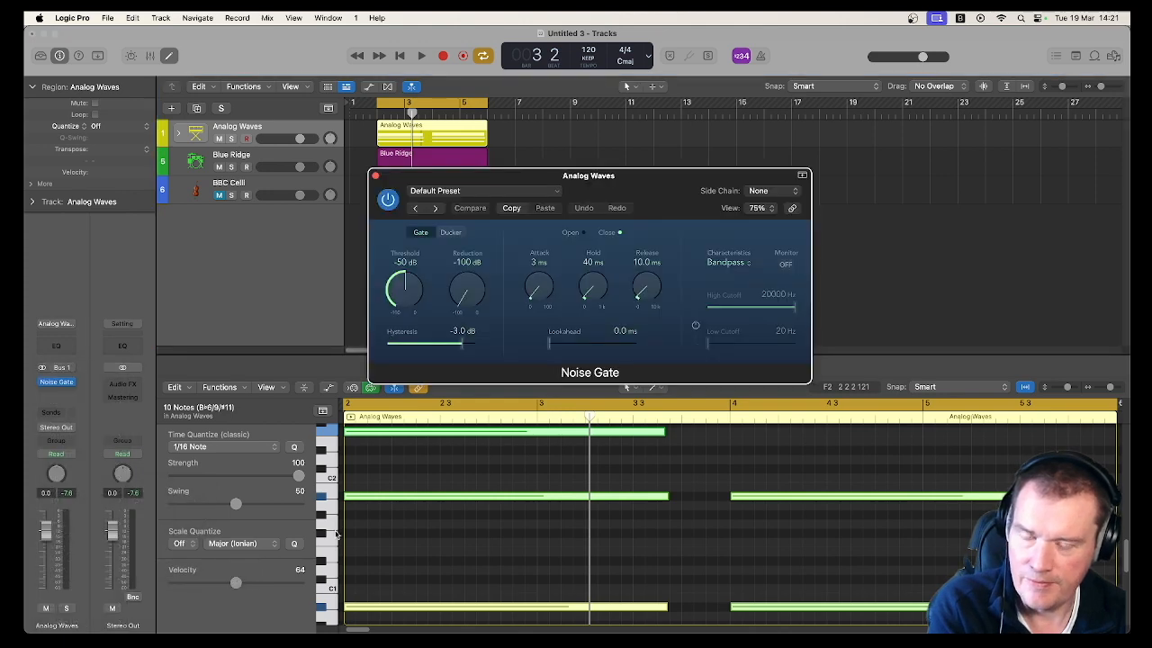
- Set the Noise Gate's side chain input to Bus 30, fed by the Blue Ridge track
{"action": "left_click_drag", "start_coordinate": [514, 185], "coordinate": [456, 234]}
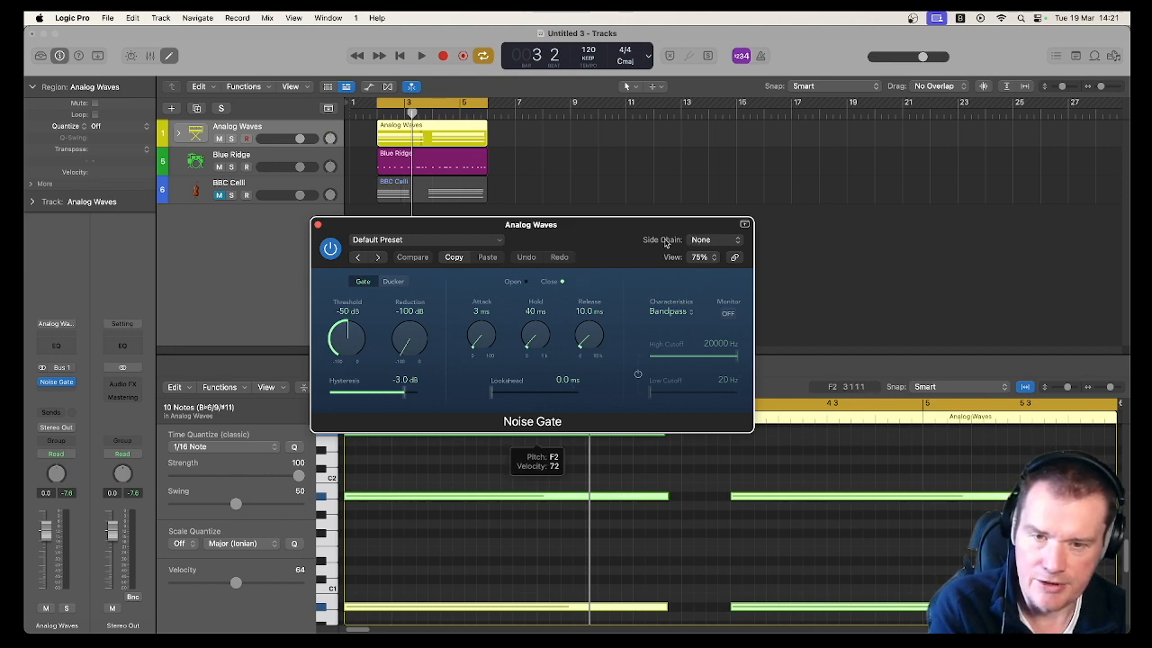
{"action": "left_click", "coordinate": [701, 240]}
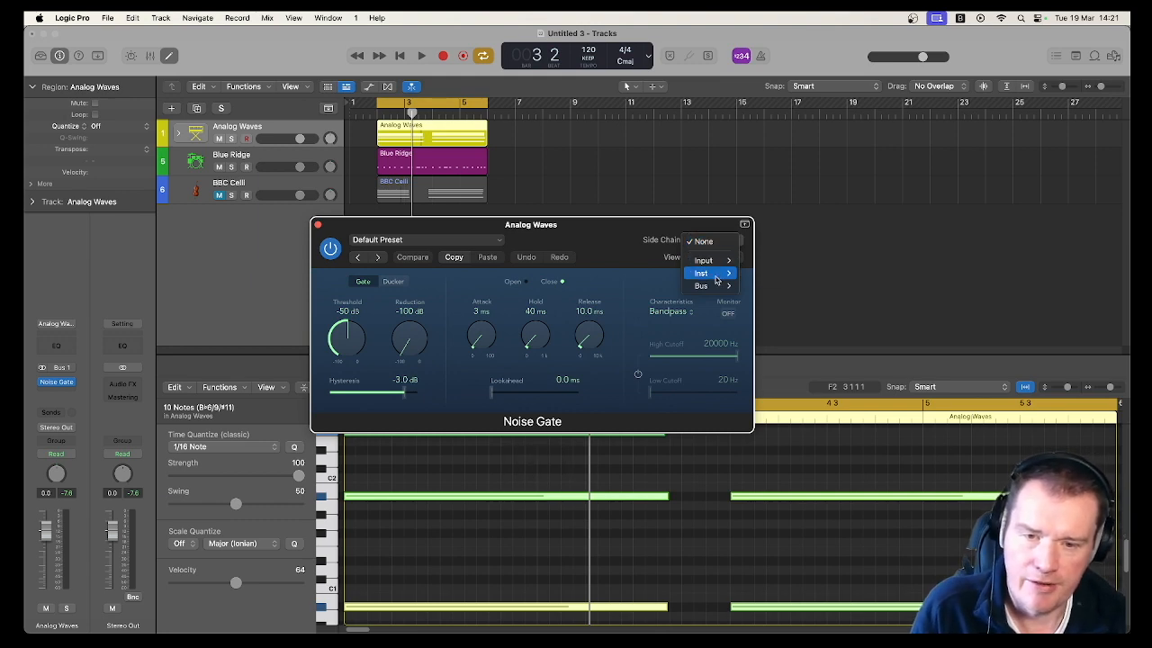
{"action": "mouse_move", "coordinate": [716, 288]}
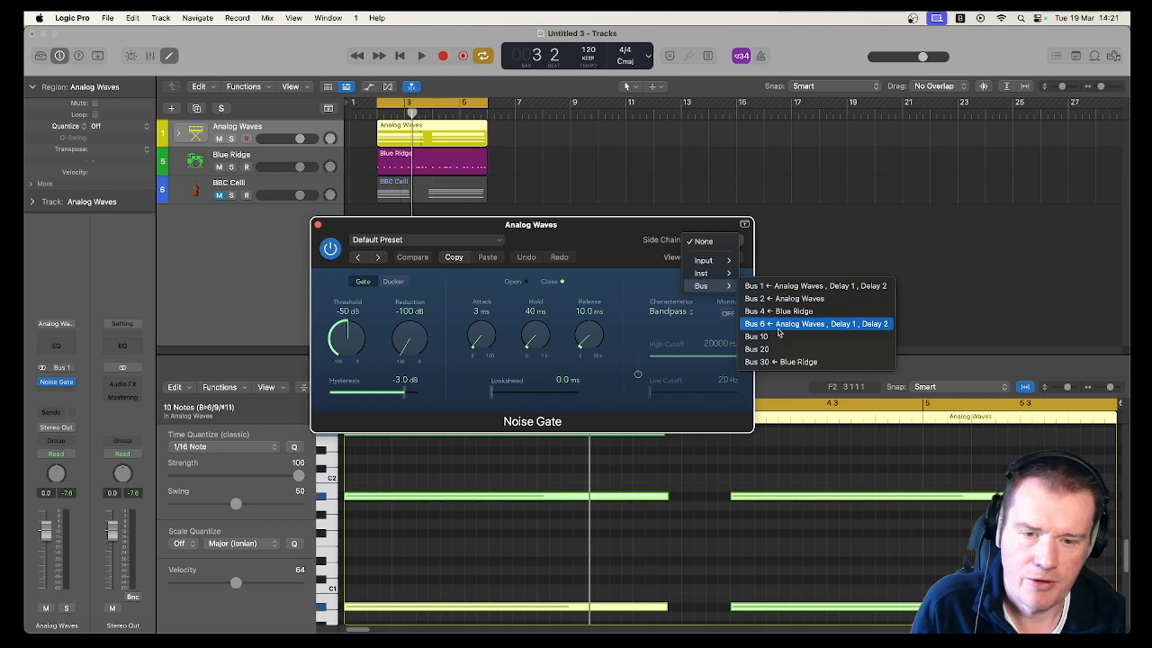
{"action": "left_click", "coordinate": [781, 362]}
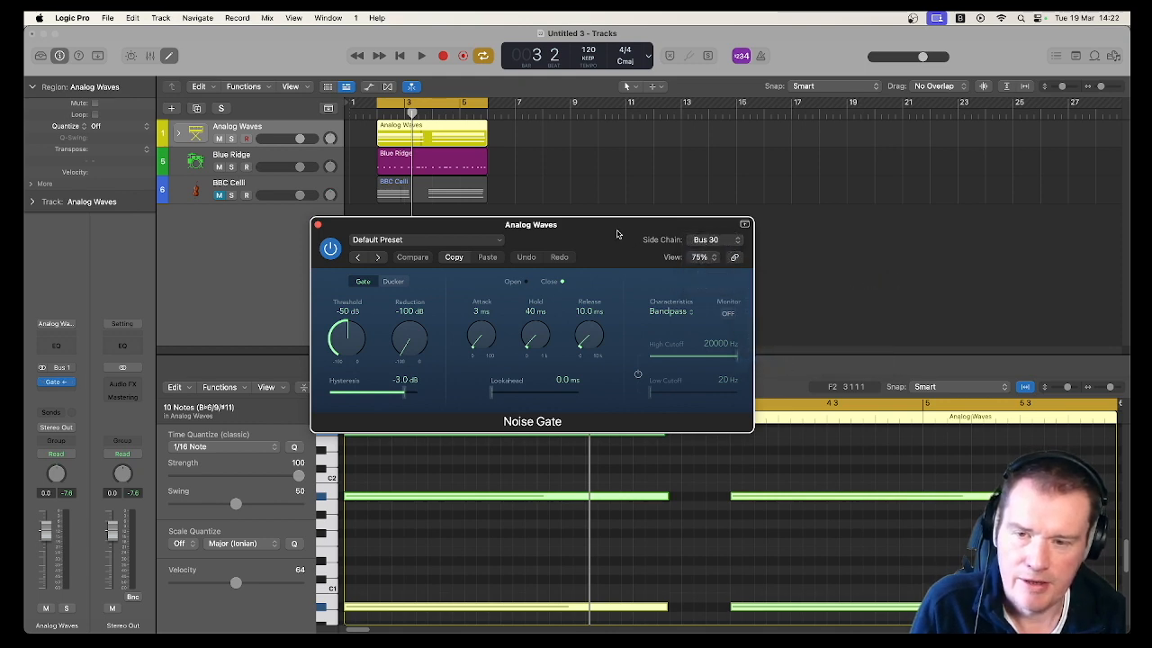
{"action": "left_click_drag", "start_coordinate": [617, 234], "coordinate": [683, 262]}
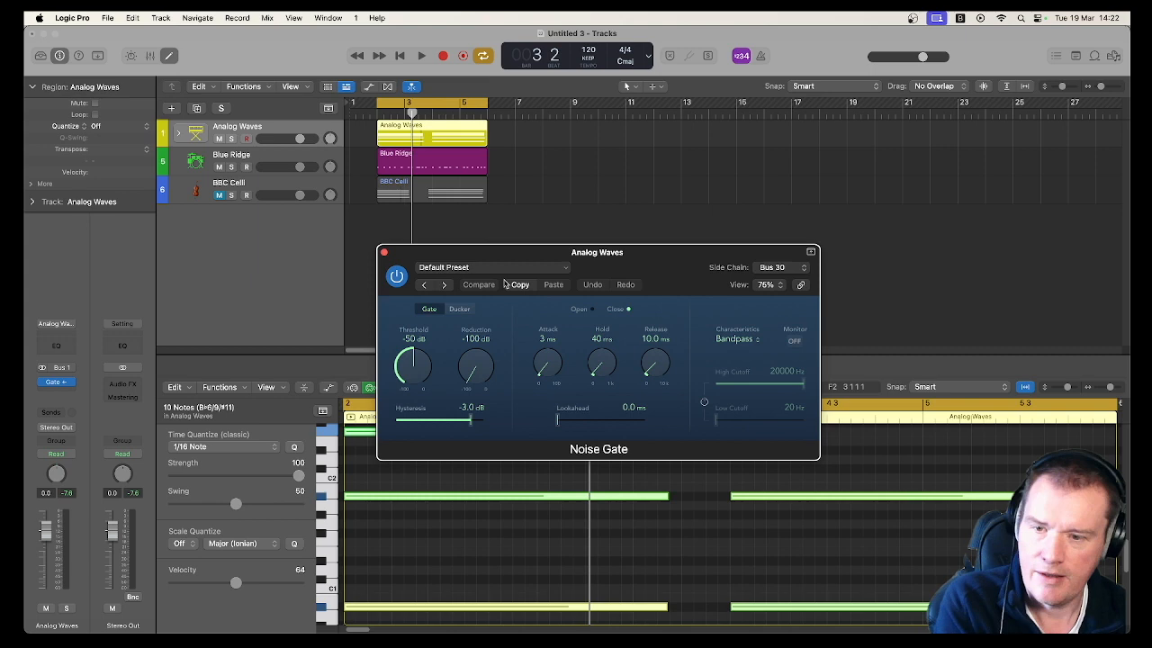
- During playback, set the Noise Gate's threshold to -46 dB, hysteresis to -6.5 dB and reduction to -94 dB
{"action": "key", "text": "space"}
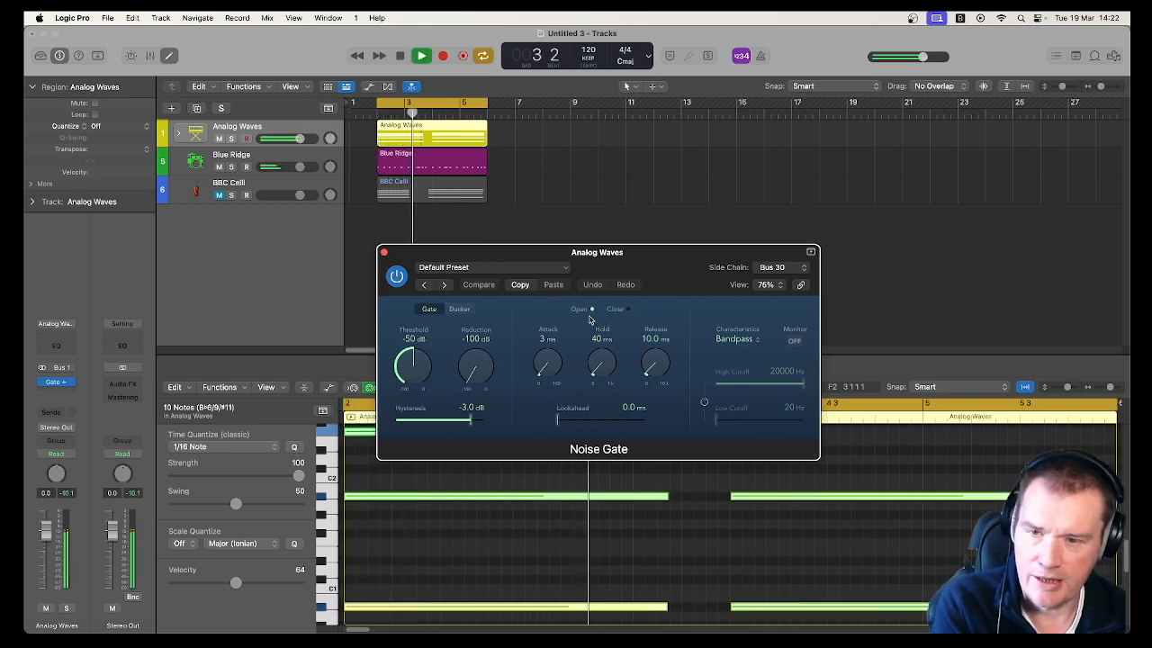
{"action": "left_click_drag", "start_coordinate": [402, 367], "coordinate": [425, 360]}
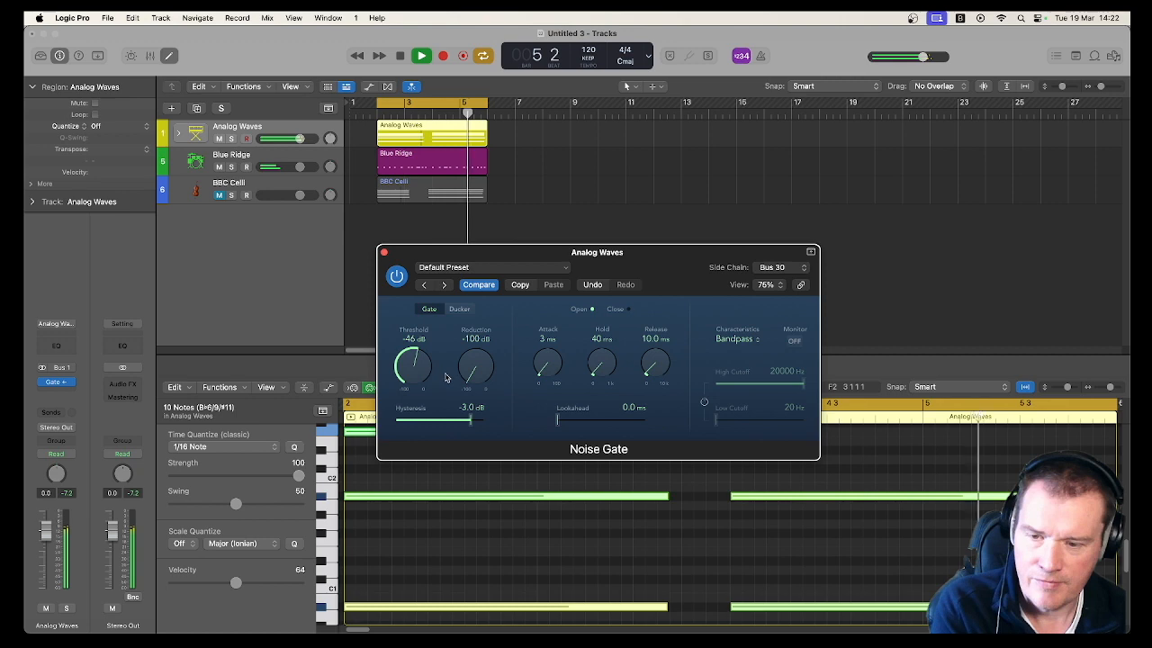
{"action": "left_click_drag", "start_coordinate": [472, 425], "coordinate": [455, 423]}
{"action": "left_click_drag", "start_coordinate": [475, 367], "coordinate": [467, 353]}
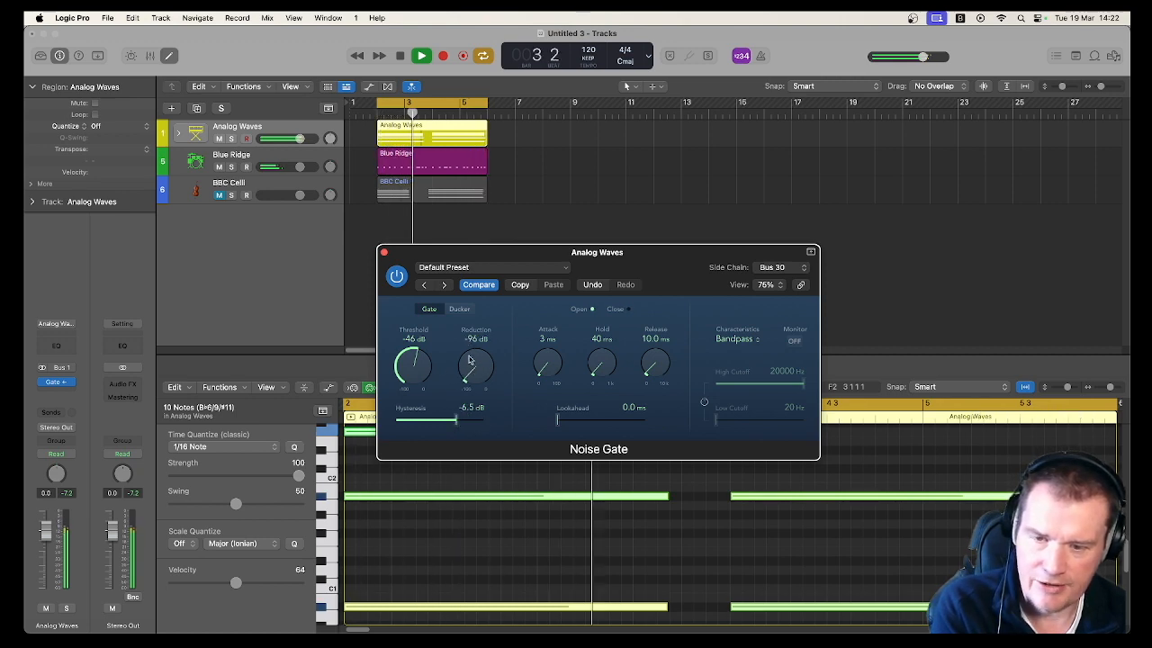
- Set the gate's release to 23 ms and hold to 80 ms, and stop playback
{"action": "left_click_drag", "start_coordinate": [653, 367], "coordinate": [651, 356]}
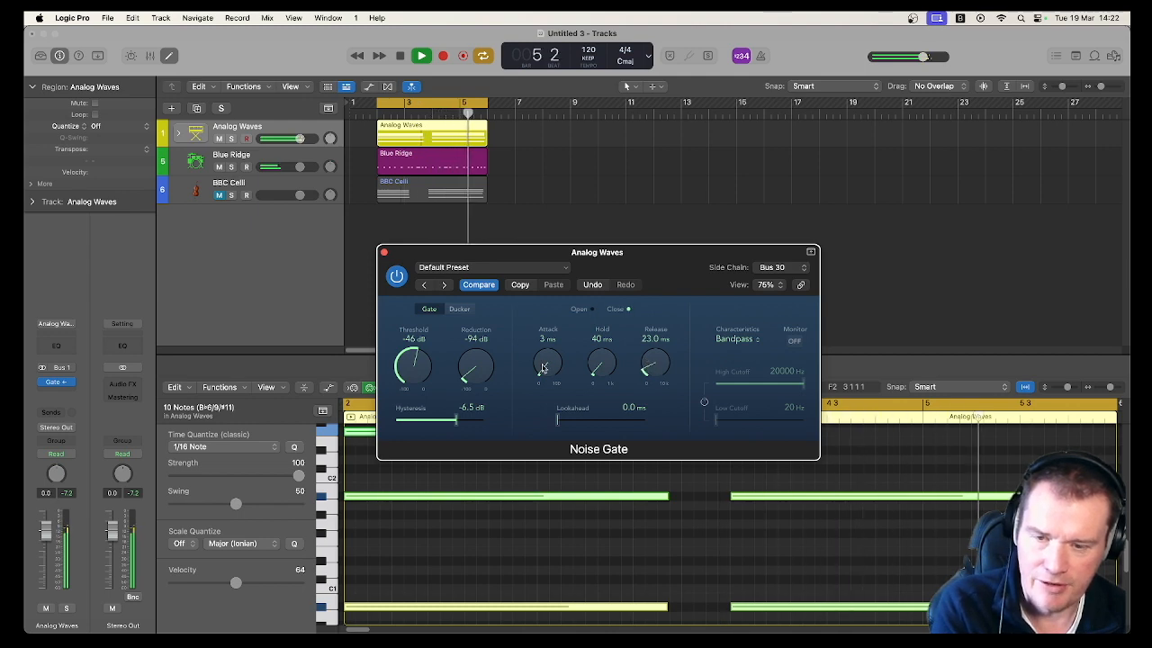
{"action": "left_click_drag", "start_coordinate": [593, 376], "coordinate": [596, 369]}
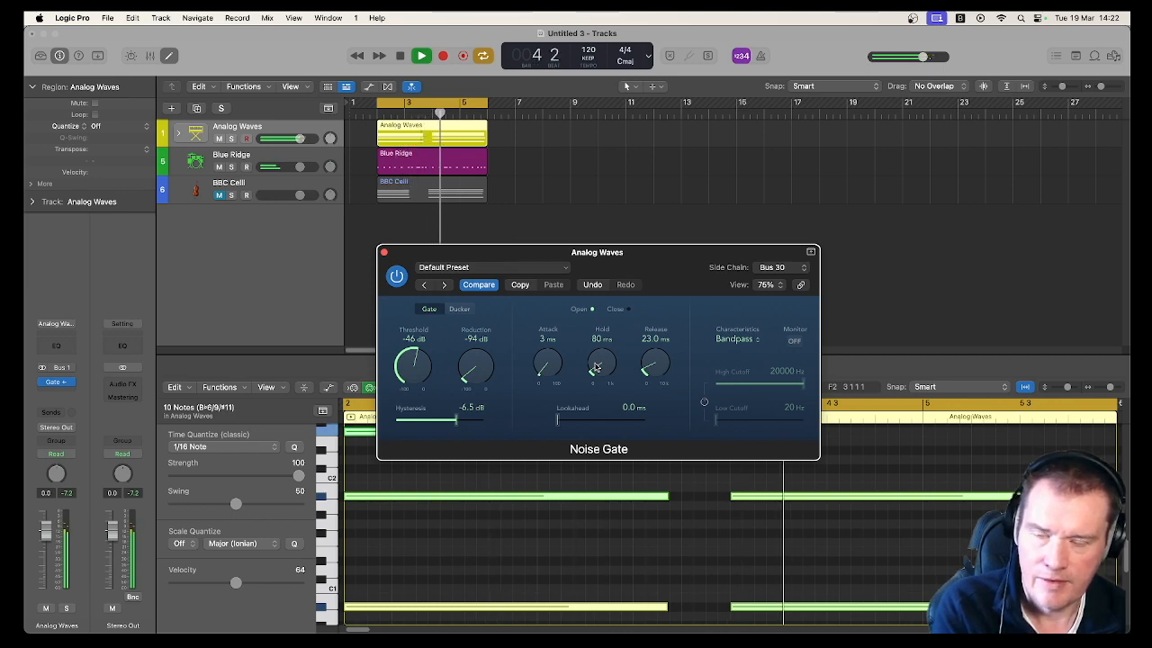
{"action": "key", "text": "space"}
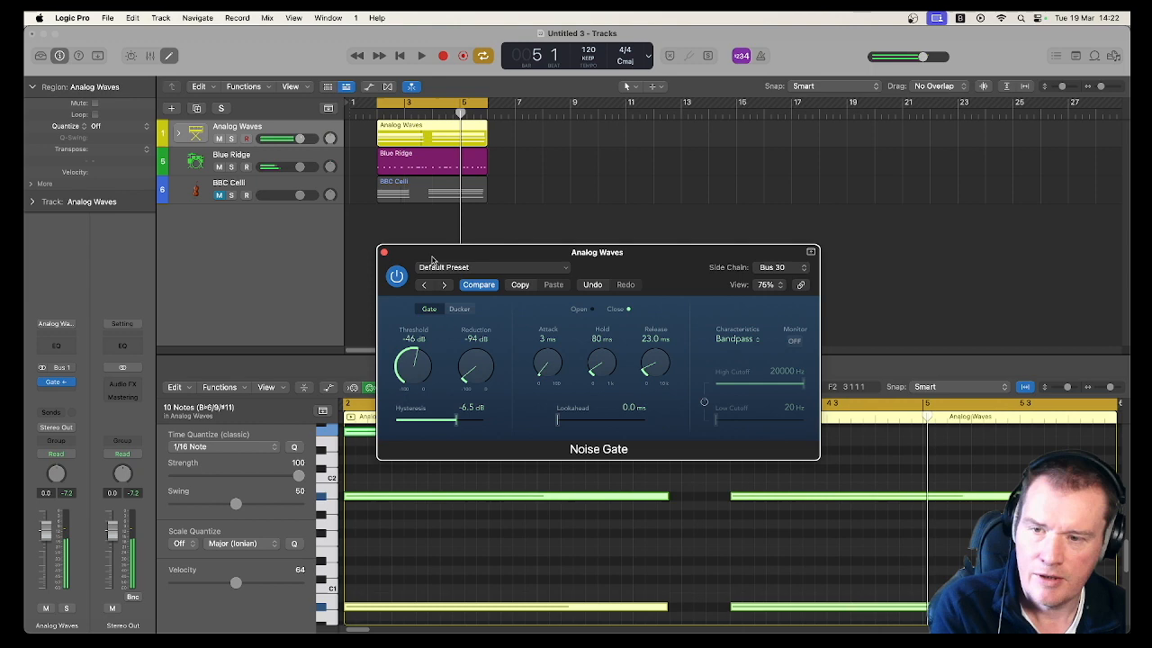
- Thin out and respace the early hi-hat notes in the Blue Ridge region to one per beat, and audition the pattern
{"action": "left_click", "coordinate": [412, 157]}
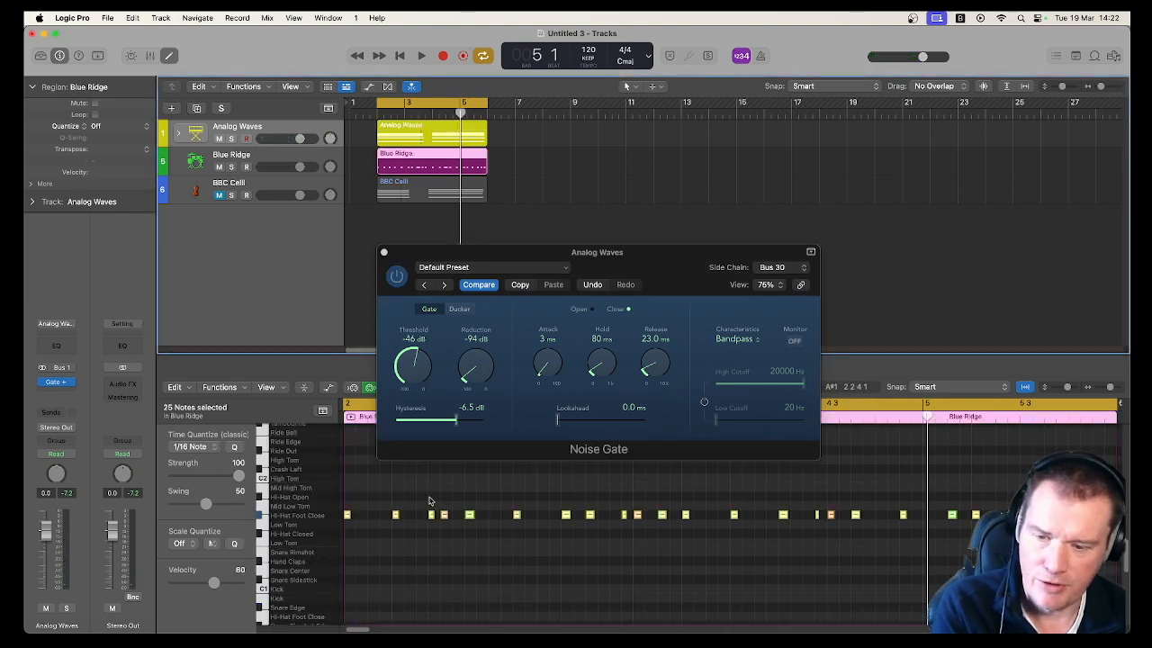
{"action": "left_click_drag", "start_coordinate": [424, 490], "coordinate": [566, 529]}
{"action": "key", "text": "Delete"}
{"action": "key", "text": "Delete"}
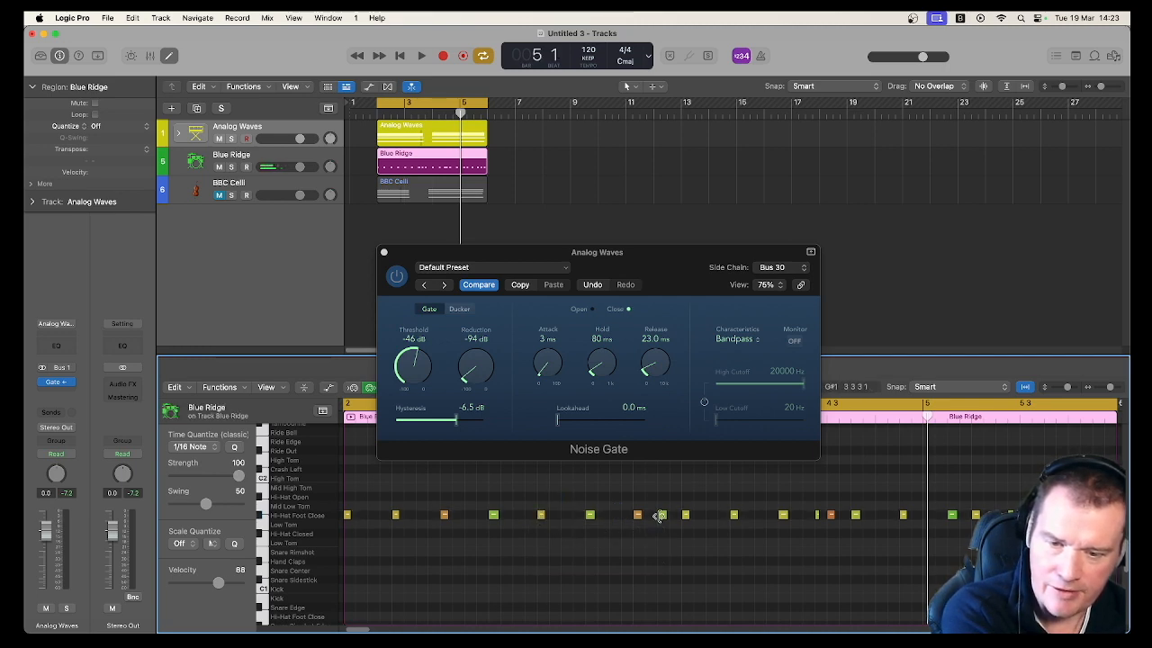
{"action": "key", "text": "Delete"}
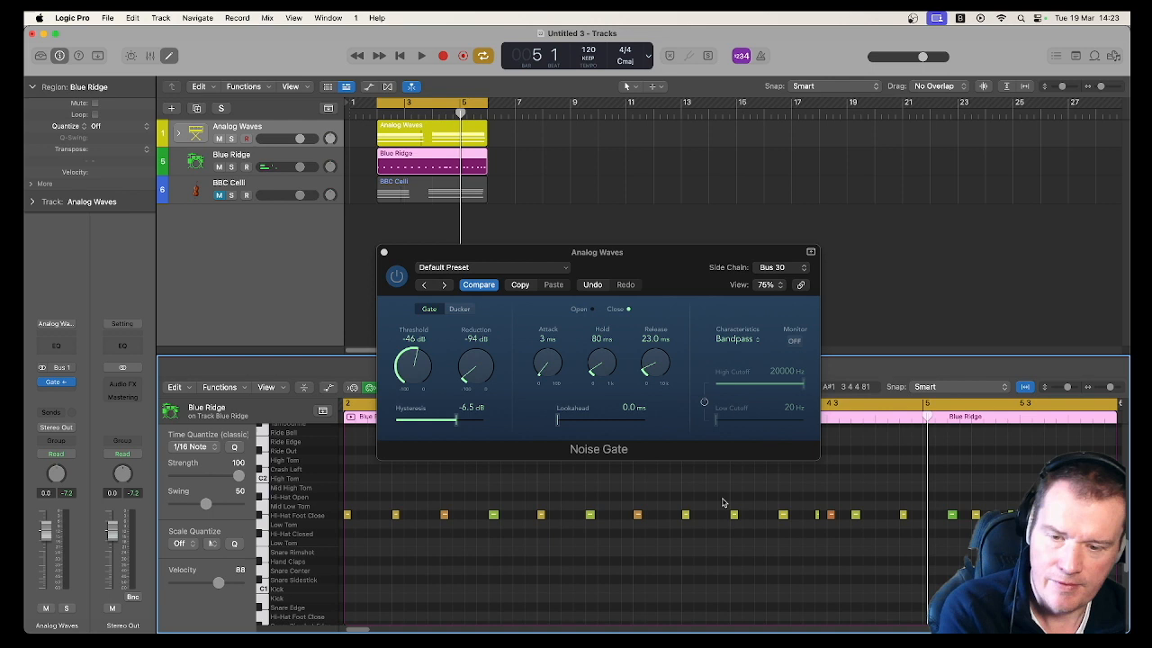
{"action": "key", "text": "space"}
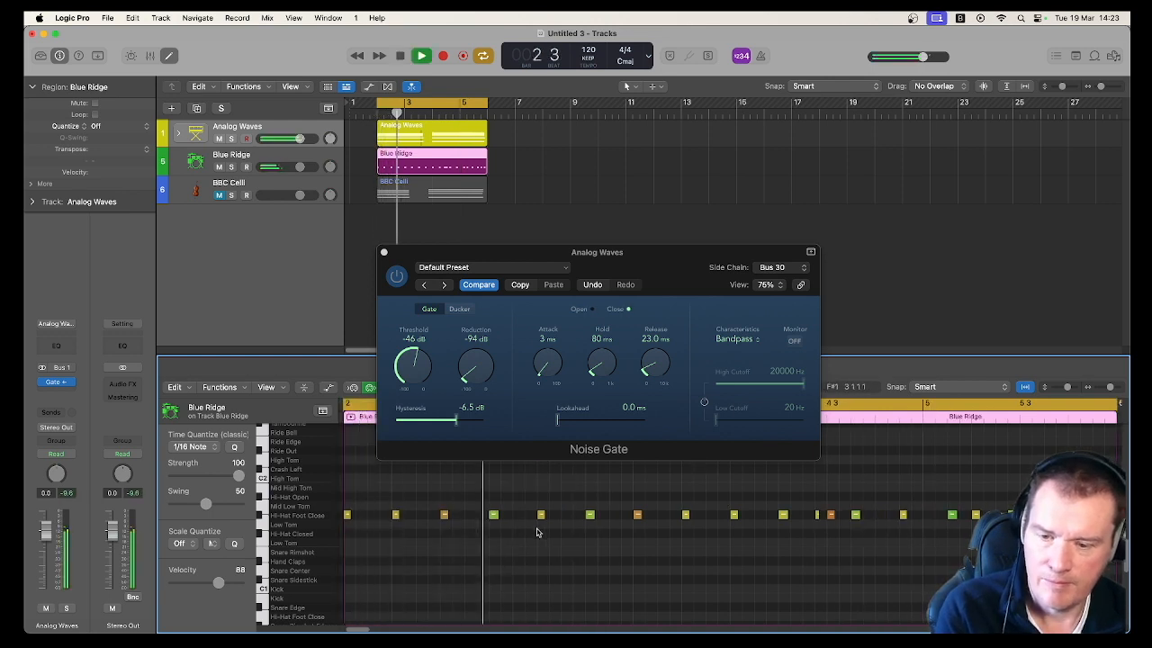
{"action": "key", "text": "space"}
- Duplicate the first nine hi-hat notes so each copy falls about a sixteenth note after its original
{"action": "left_click_drag", "start_coordinate": [362, 531], "coordinate": [747, 500]}
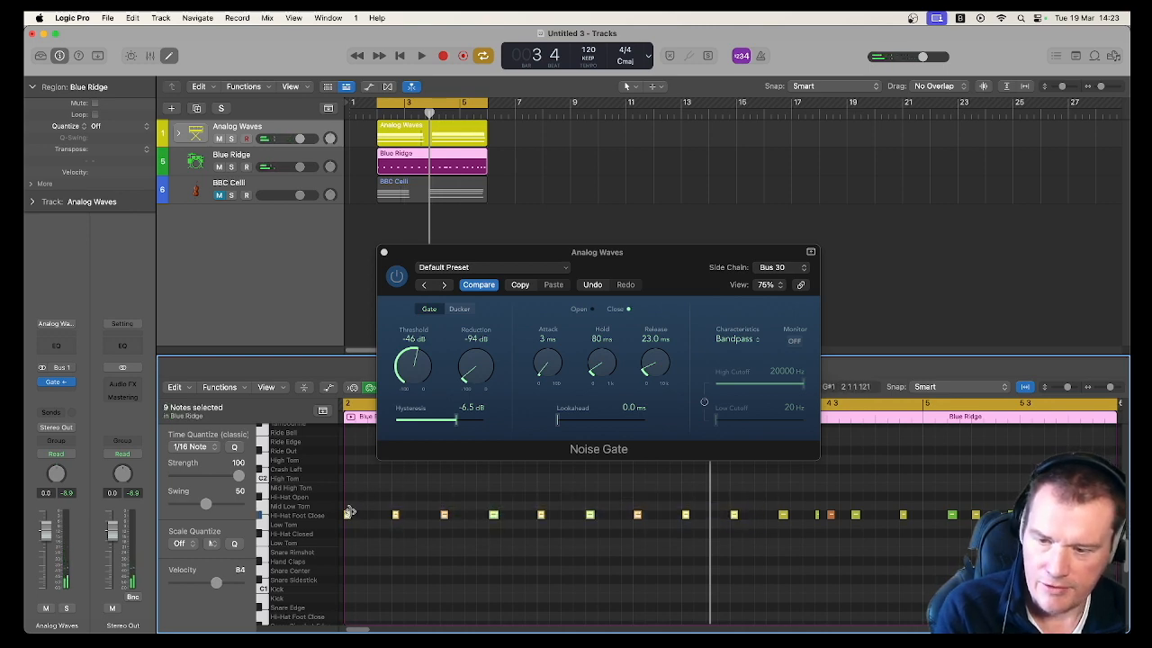
{"action": "left_click_drag", "start_coordinate": [493, 518], "coordinate": [521, 522]}
{"action": "key", "text": "space"}
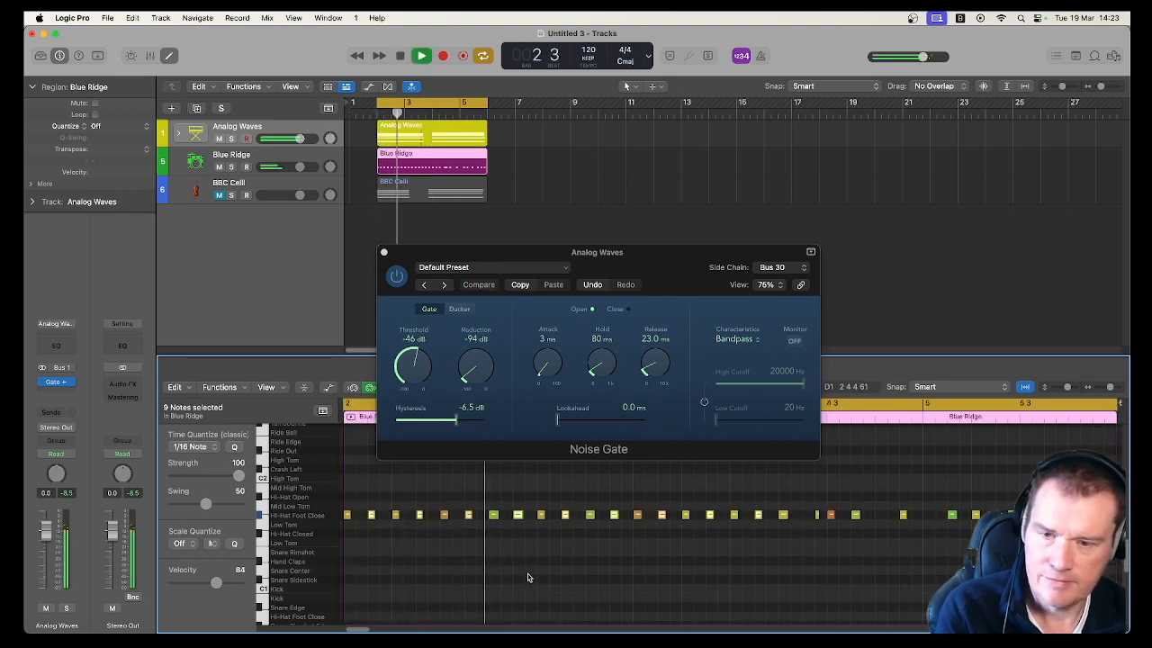
{"action": "key", "text": "space"}
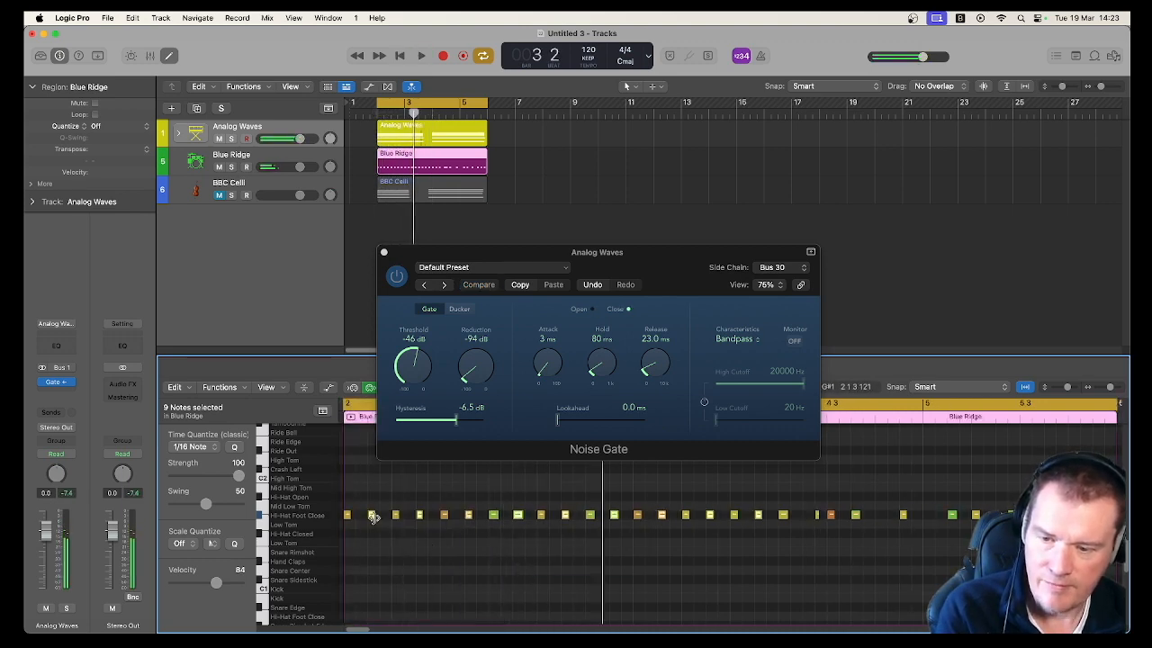
{"action": "left_click_drag", "start_coordinate": [371, 515], "coordinate": [362, 520]}
- While playing the new pattern, set the Noise Gate's threshold to -34 dB and release to 4 ms
{"action": "key", "text": "space"}
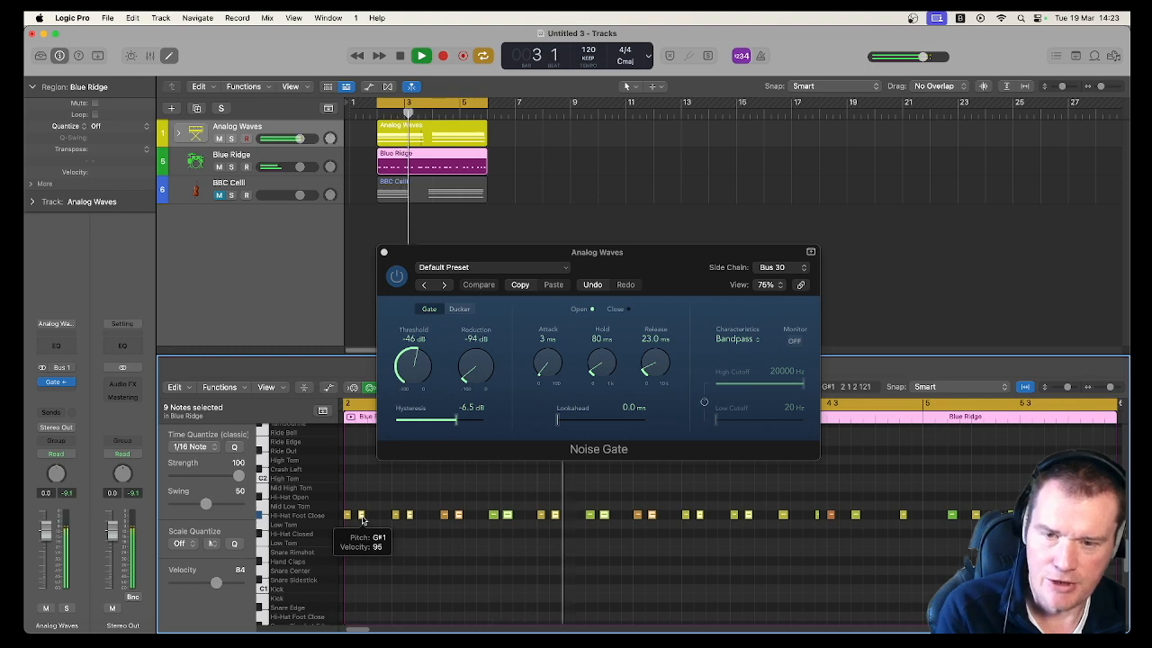
{"action": "left_click", "coordinate": [415, 363]}
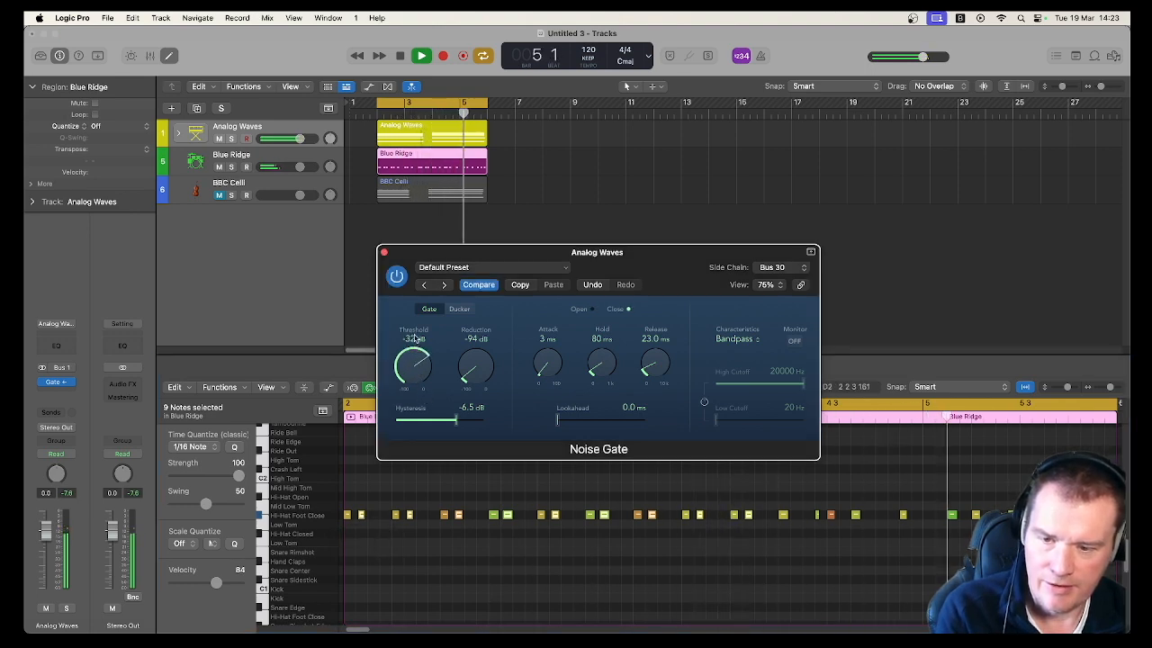
{"action": "left_click_drag", "start_coordinate": [415, 363], "coordinate": [419, 340]}
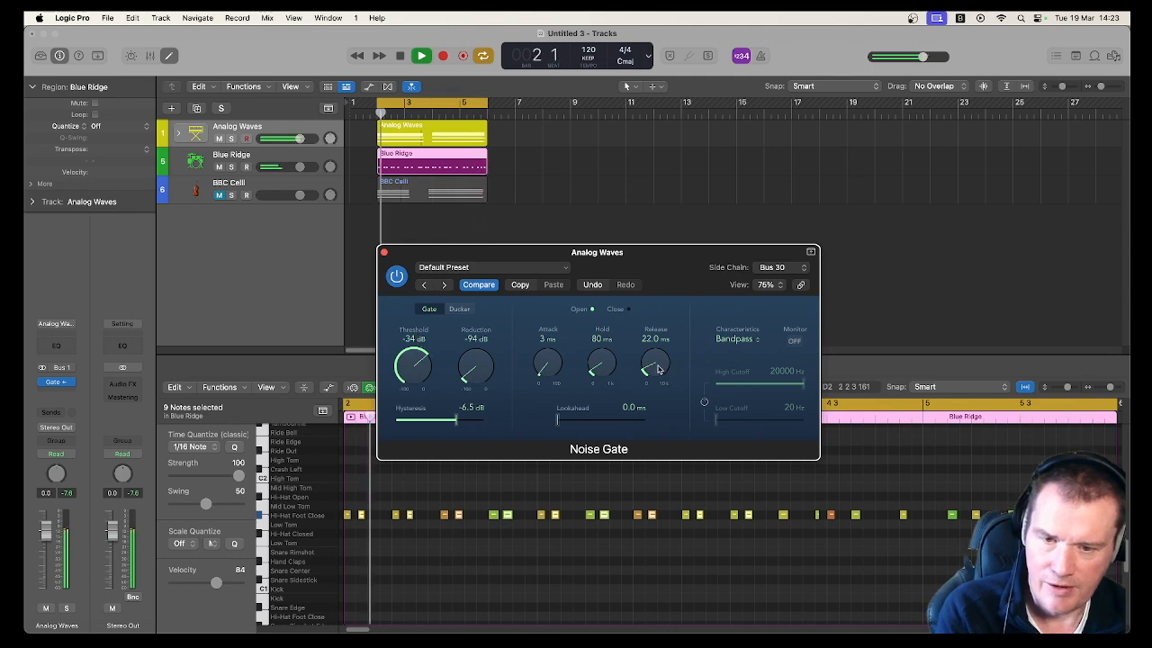
{"action": "left_click_drag", "start_coordinate": [655, 363], "coordinate": [664, 385]}
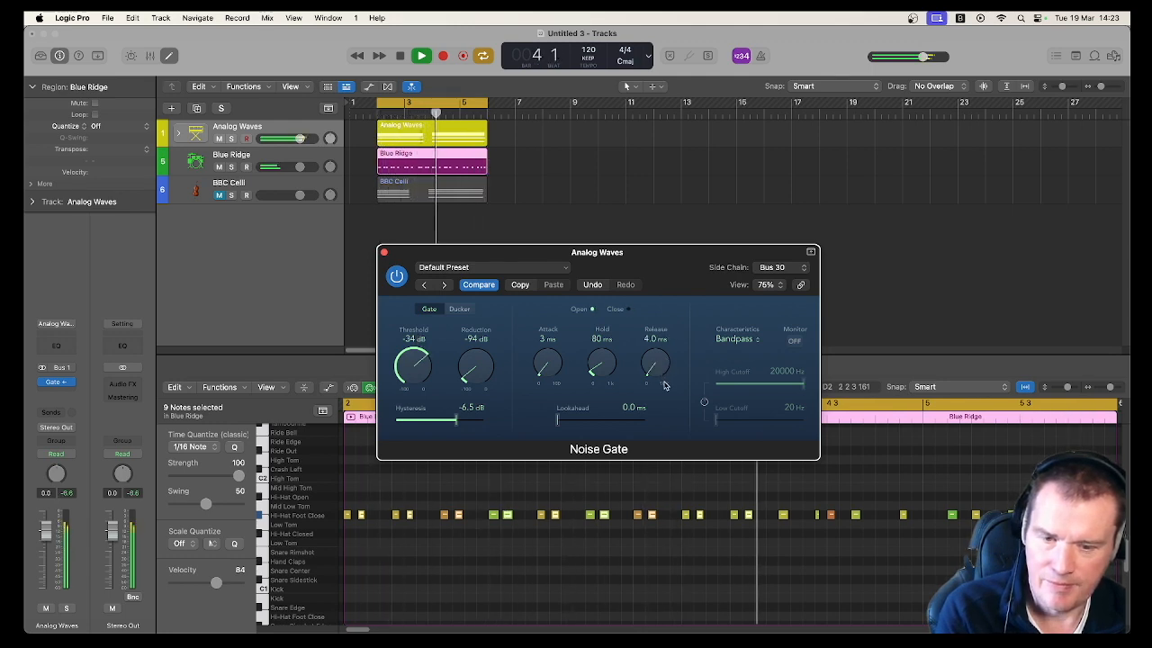
{"action": "key", "text": "space"}
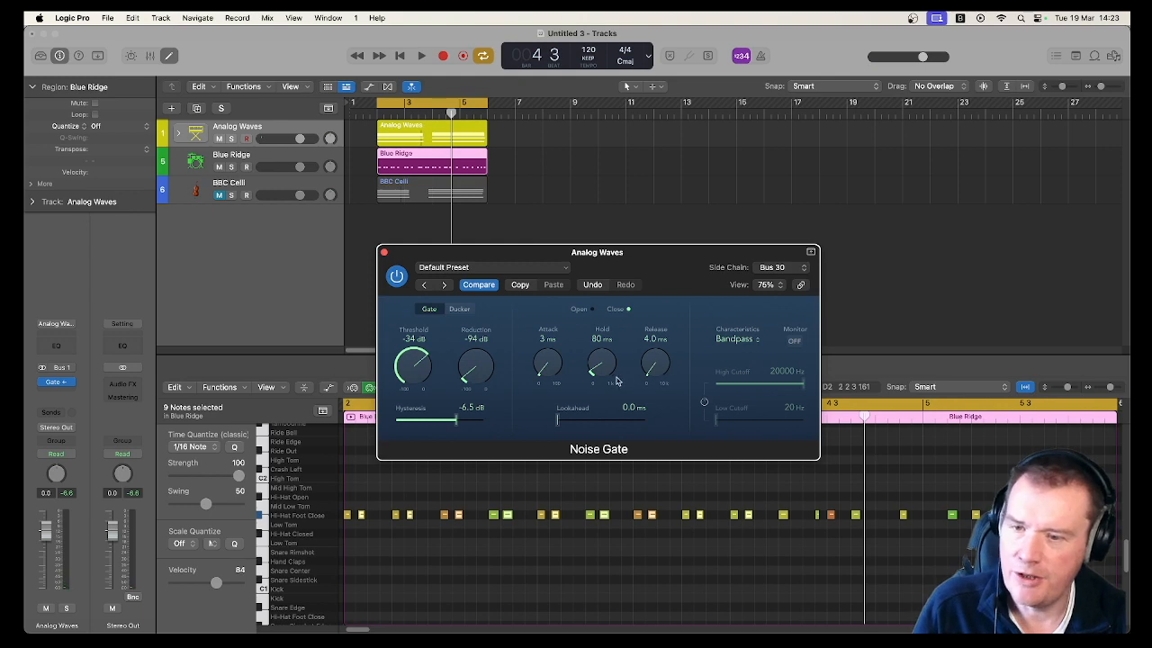
- Close the Noise Gate window, mute Analog Waves and unmute BBC Celli to audition the gated cellos over the cycled section
{"action": "left_click", "coordinate": [383, 254]}
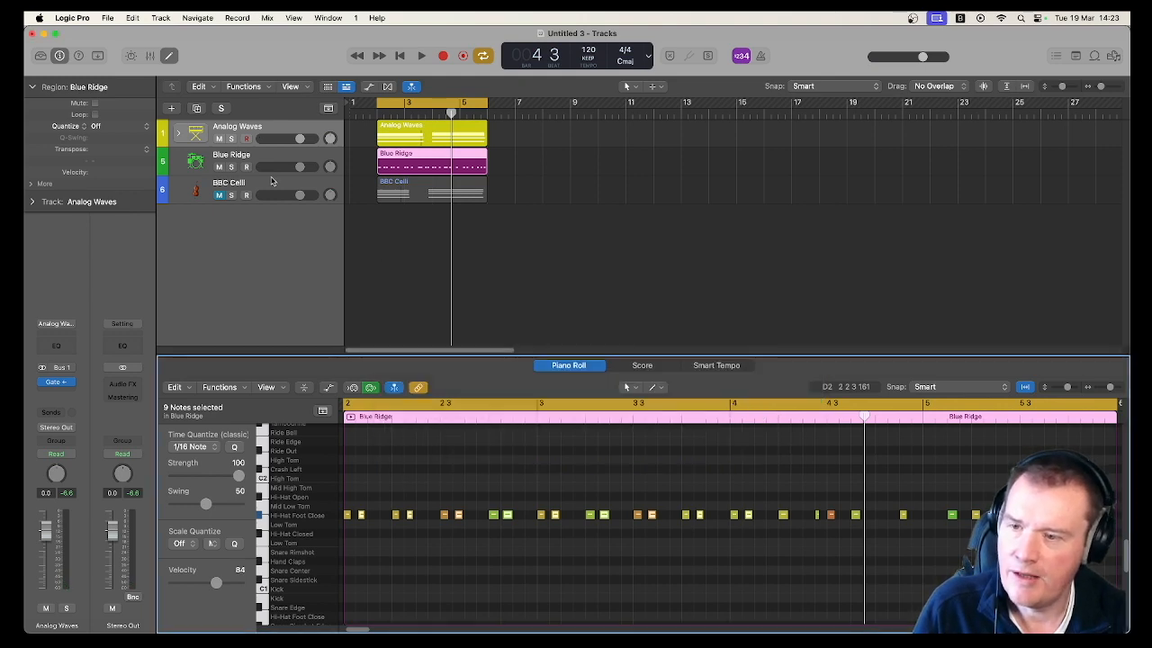
{"action": "left_click", "coordinate": [286, 188]}
{"action": "left_click", "coordinate": [218, 138]}
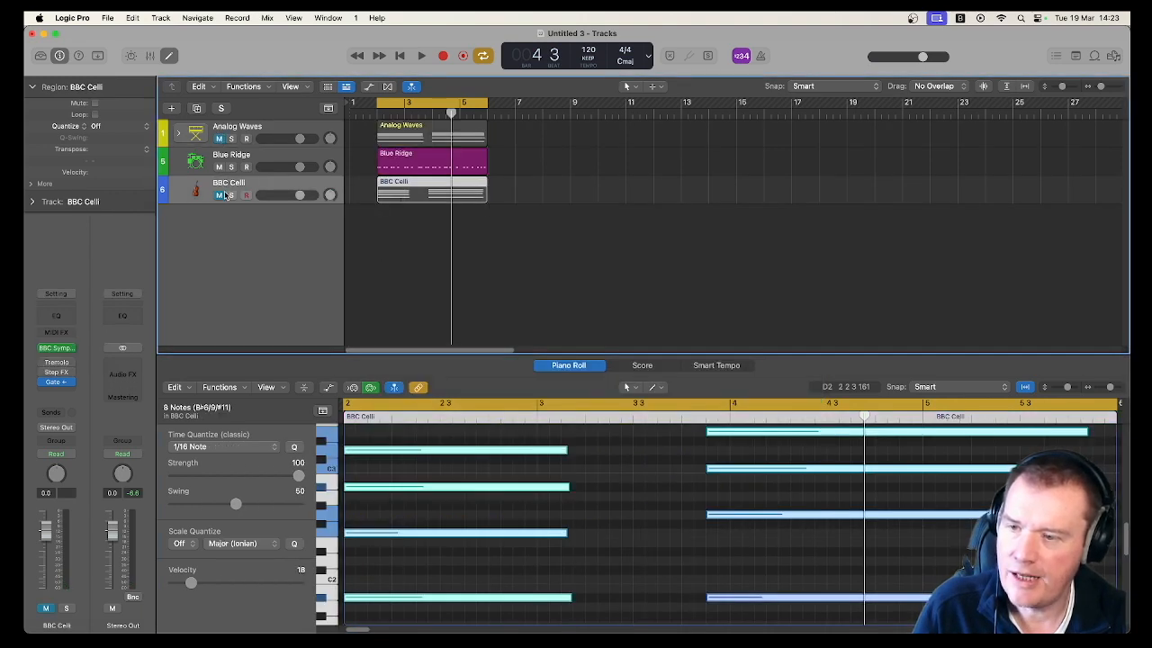
{"action": "left_click", "coordinate": [220, 195]}
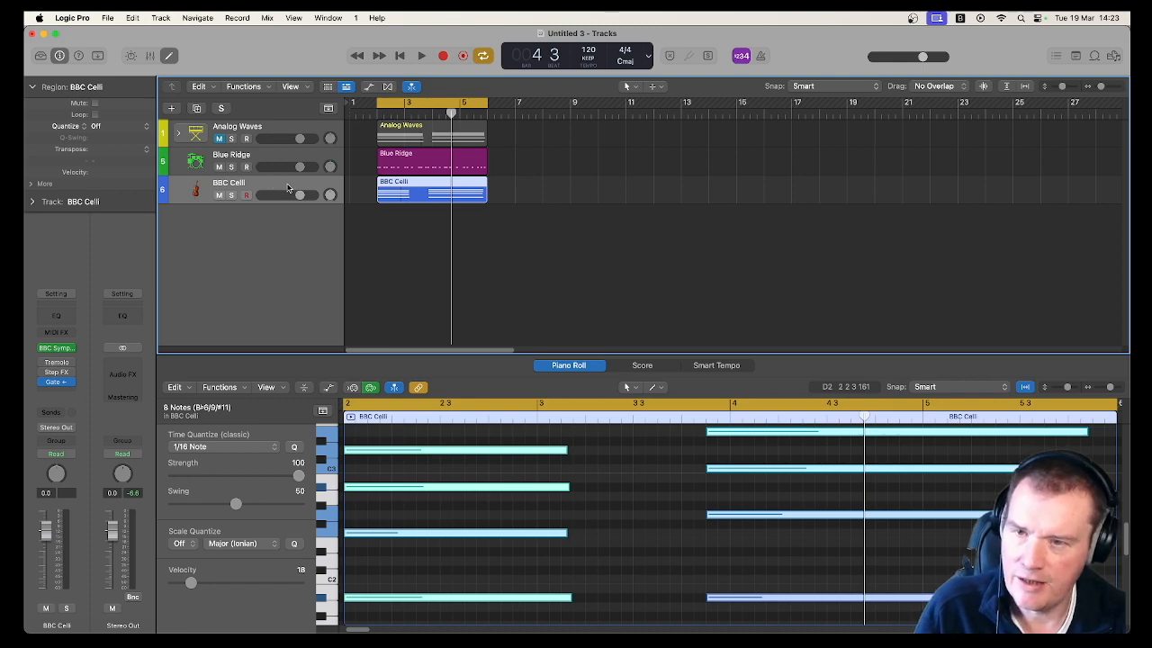
{"action": "left_click", "coordinate": [373, 114]}
{"action": "key", "text": "space"}
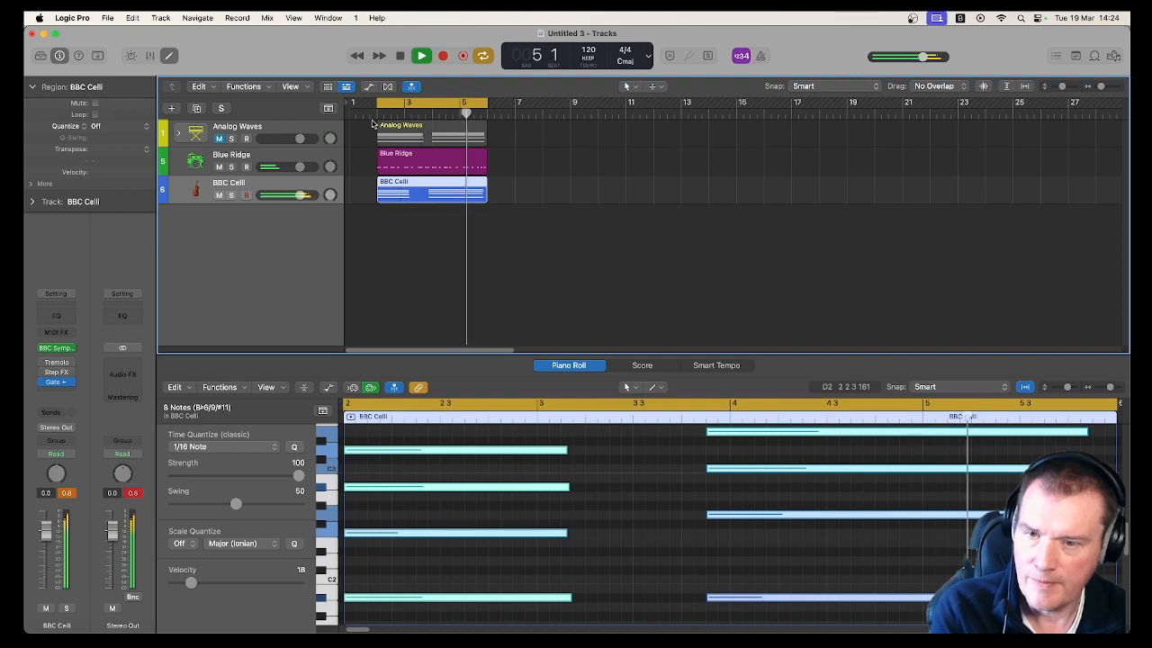
{"action": "key", "text": "space"}
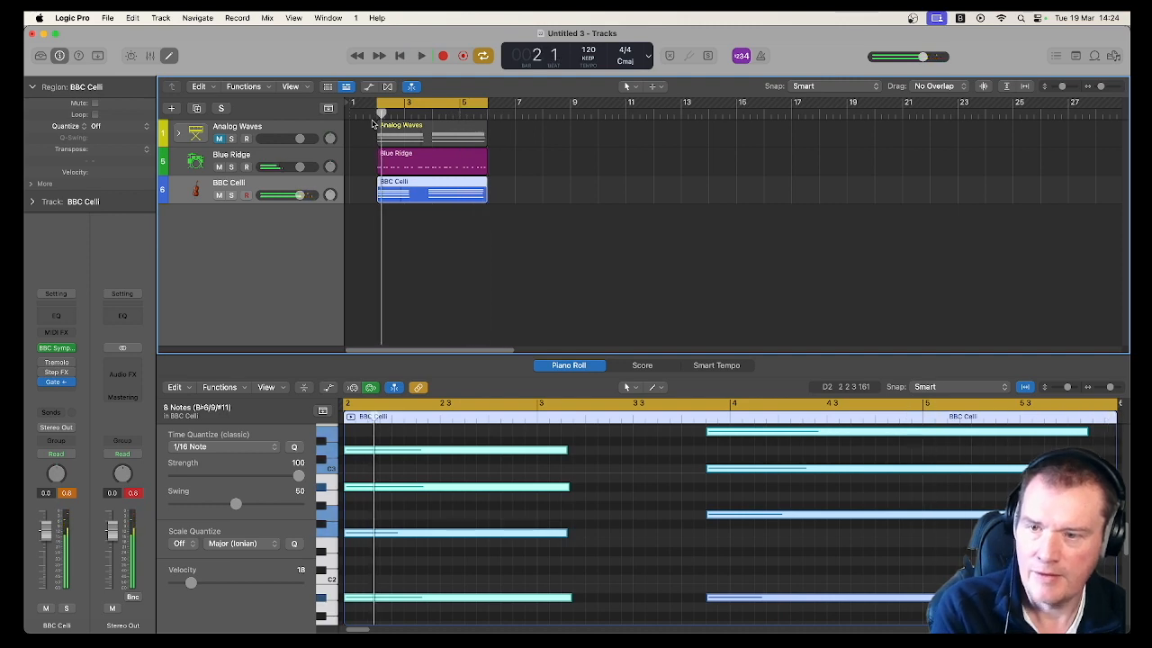